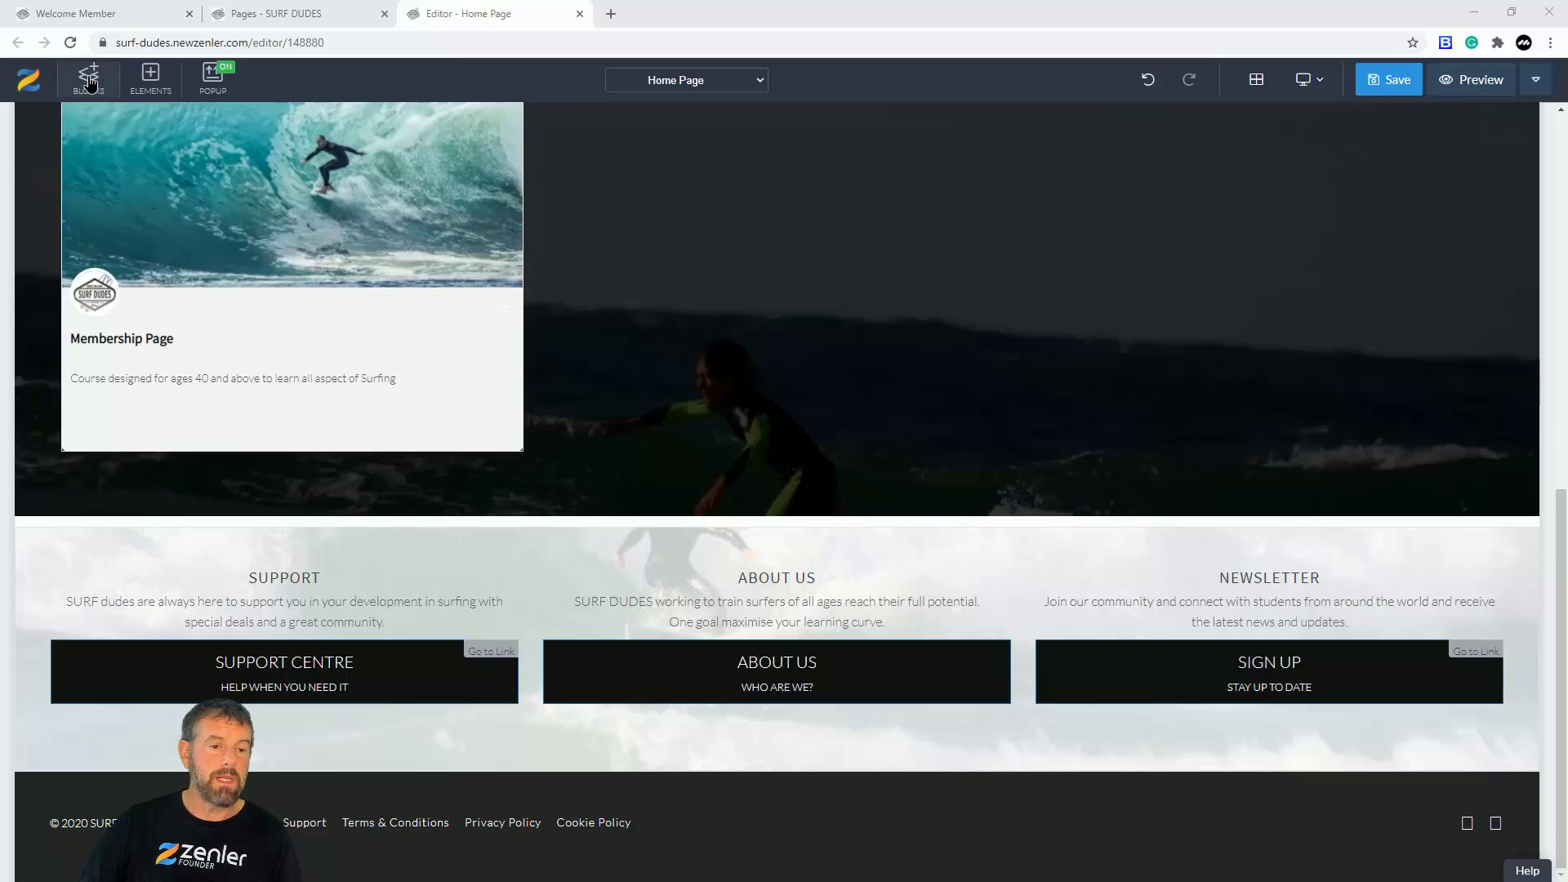
Step: Expand the Footers category in the Blocks library and drag a footer design onto the Home Page
left_click(90, 83)
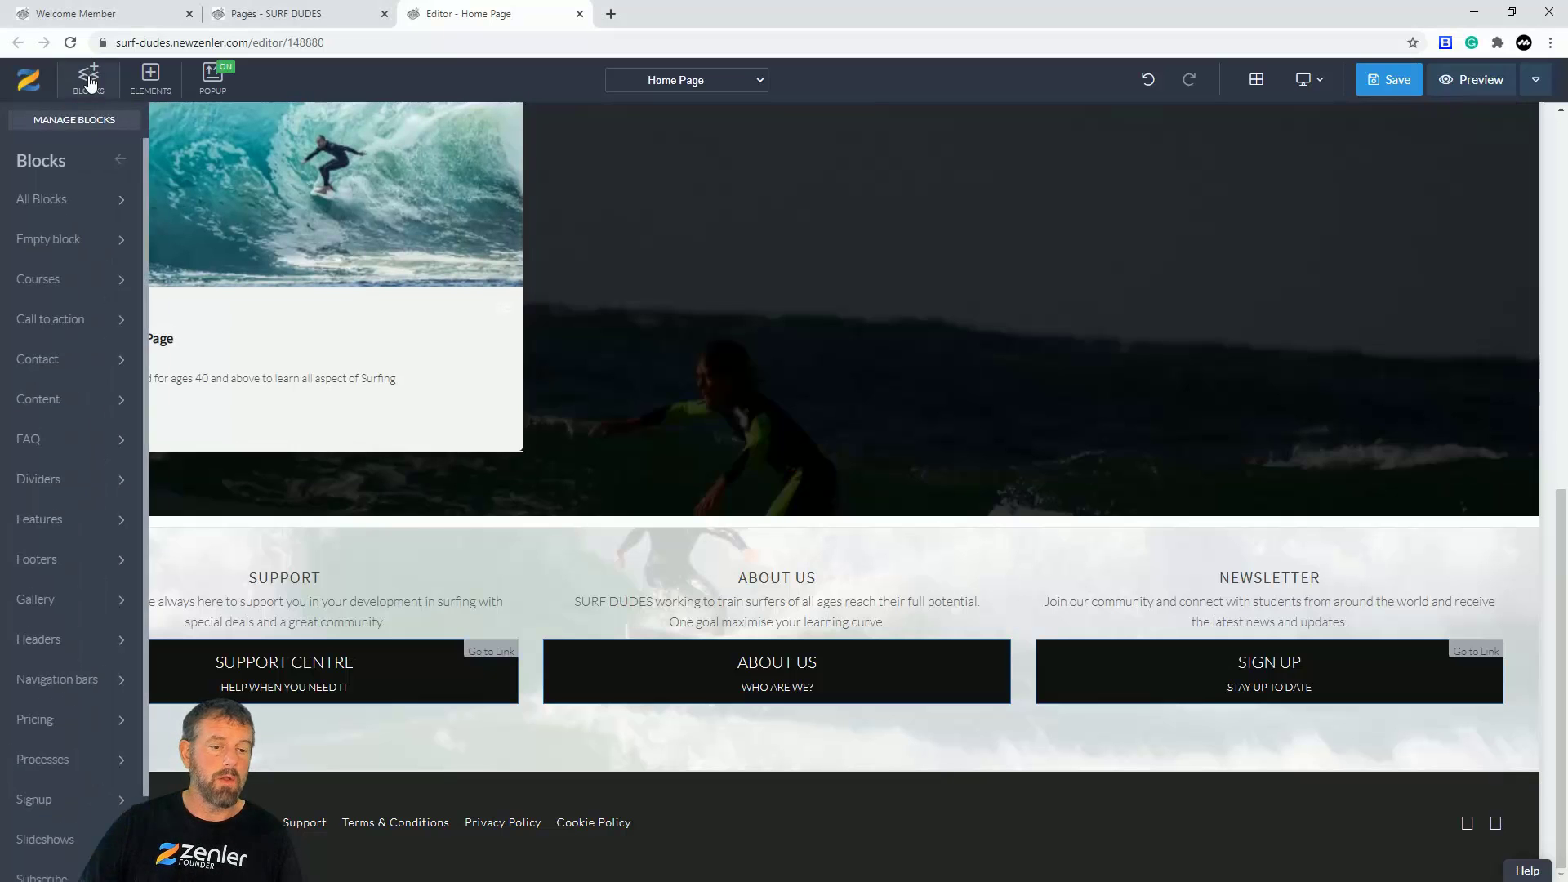
left_click(67, 562)
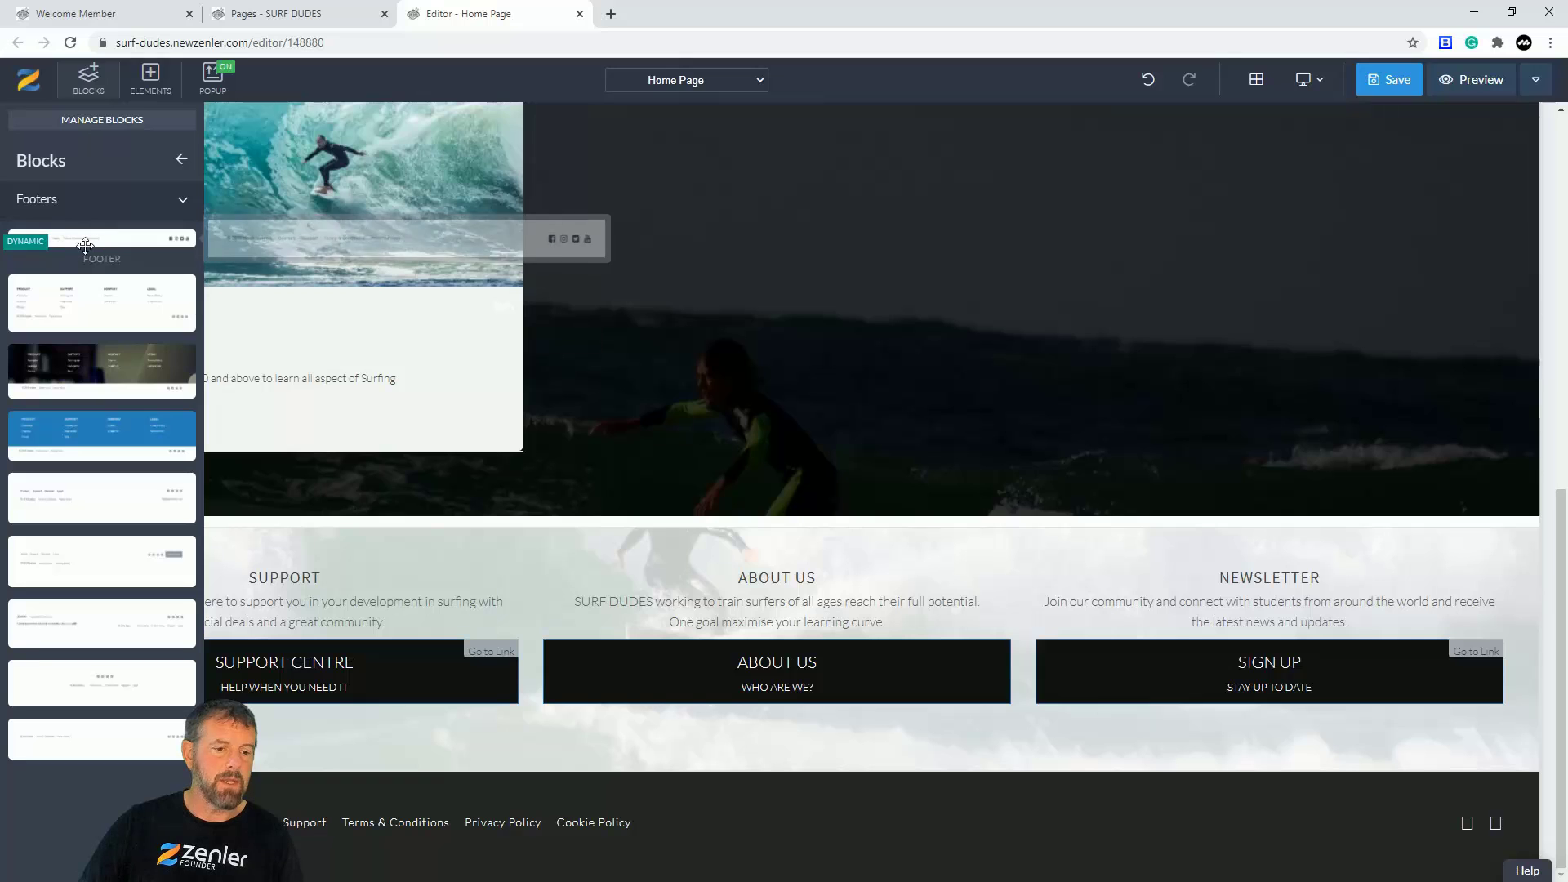
mouse_move(111, 319)
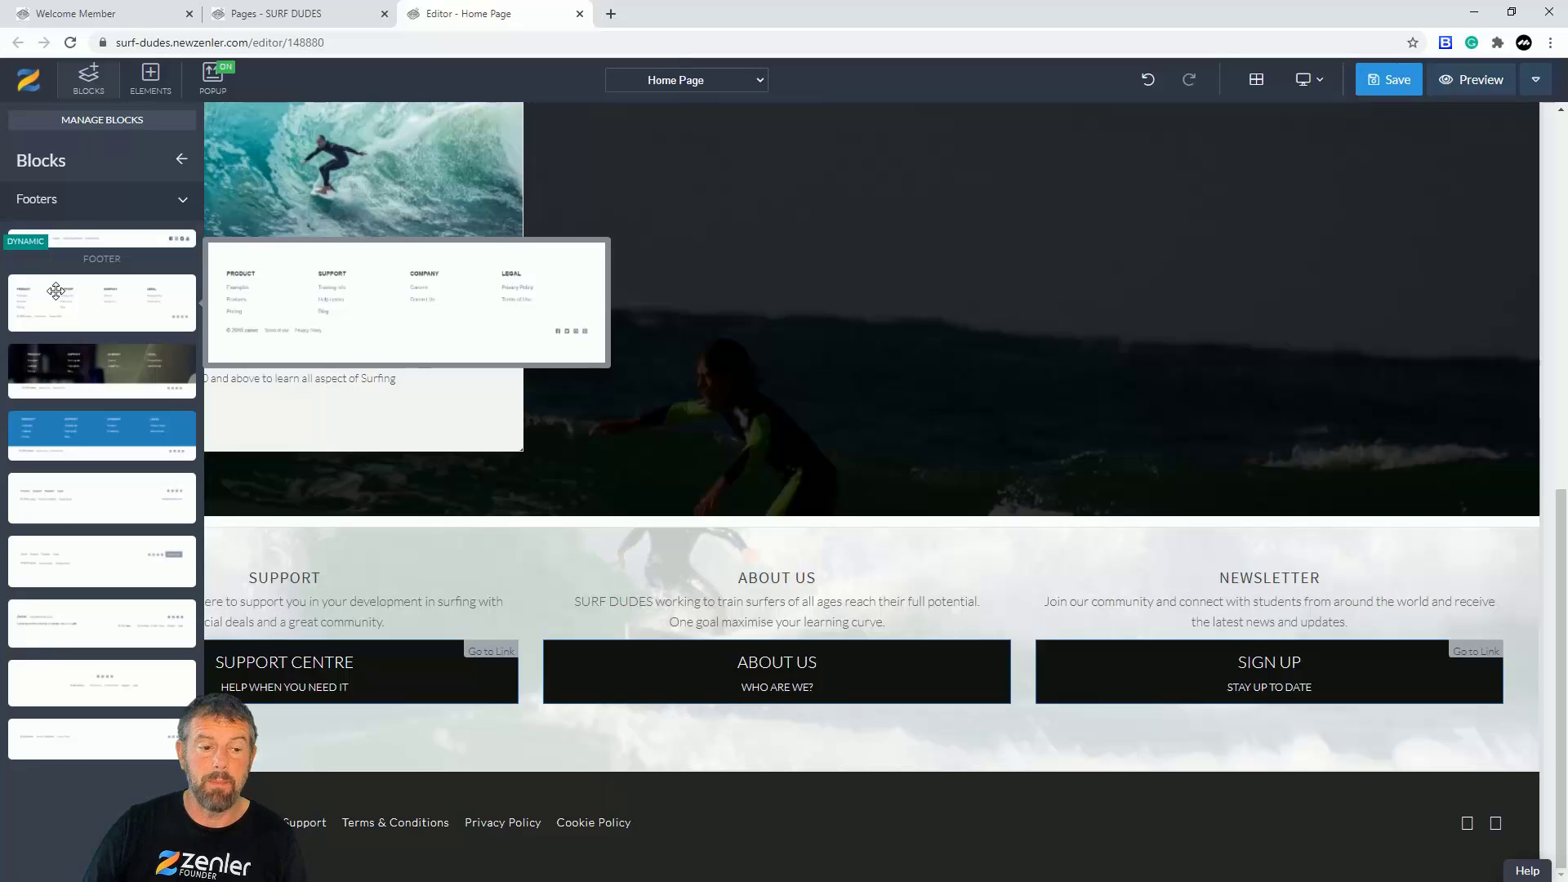
left_click_drag(77, 294, 669, 804)
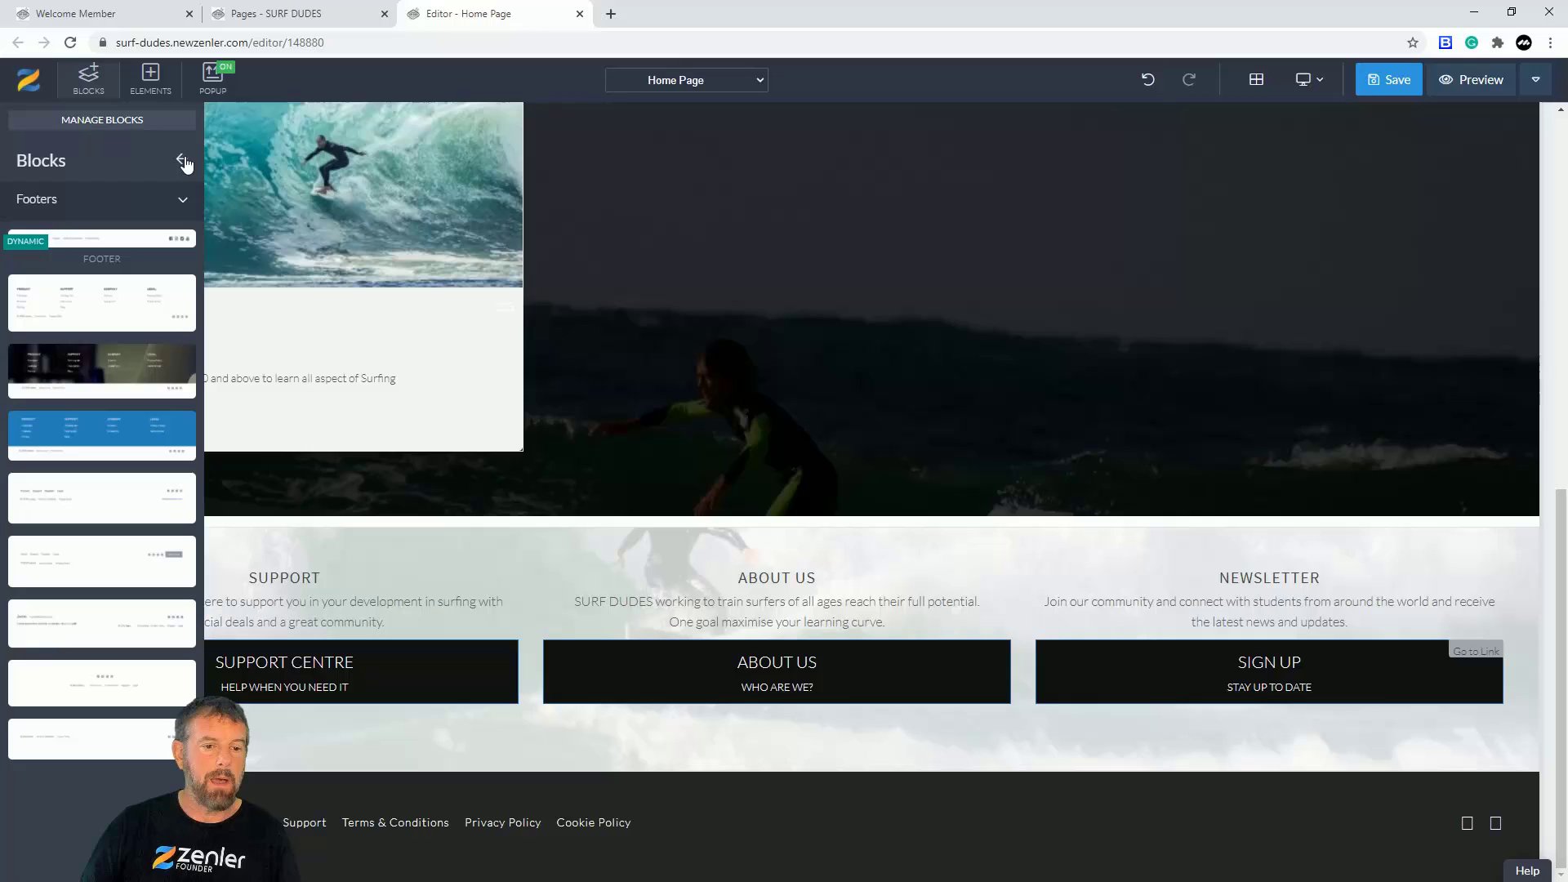
Step: Close the block library and open the footer's Menu settings with its links and icon entries
left_click(181, 159)
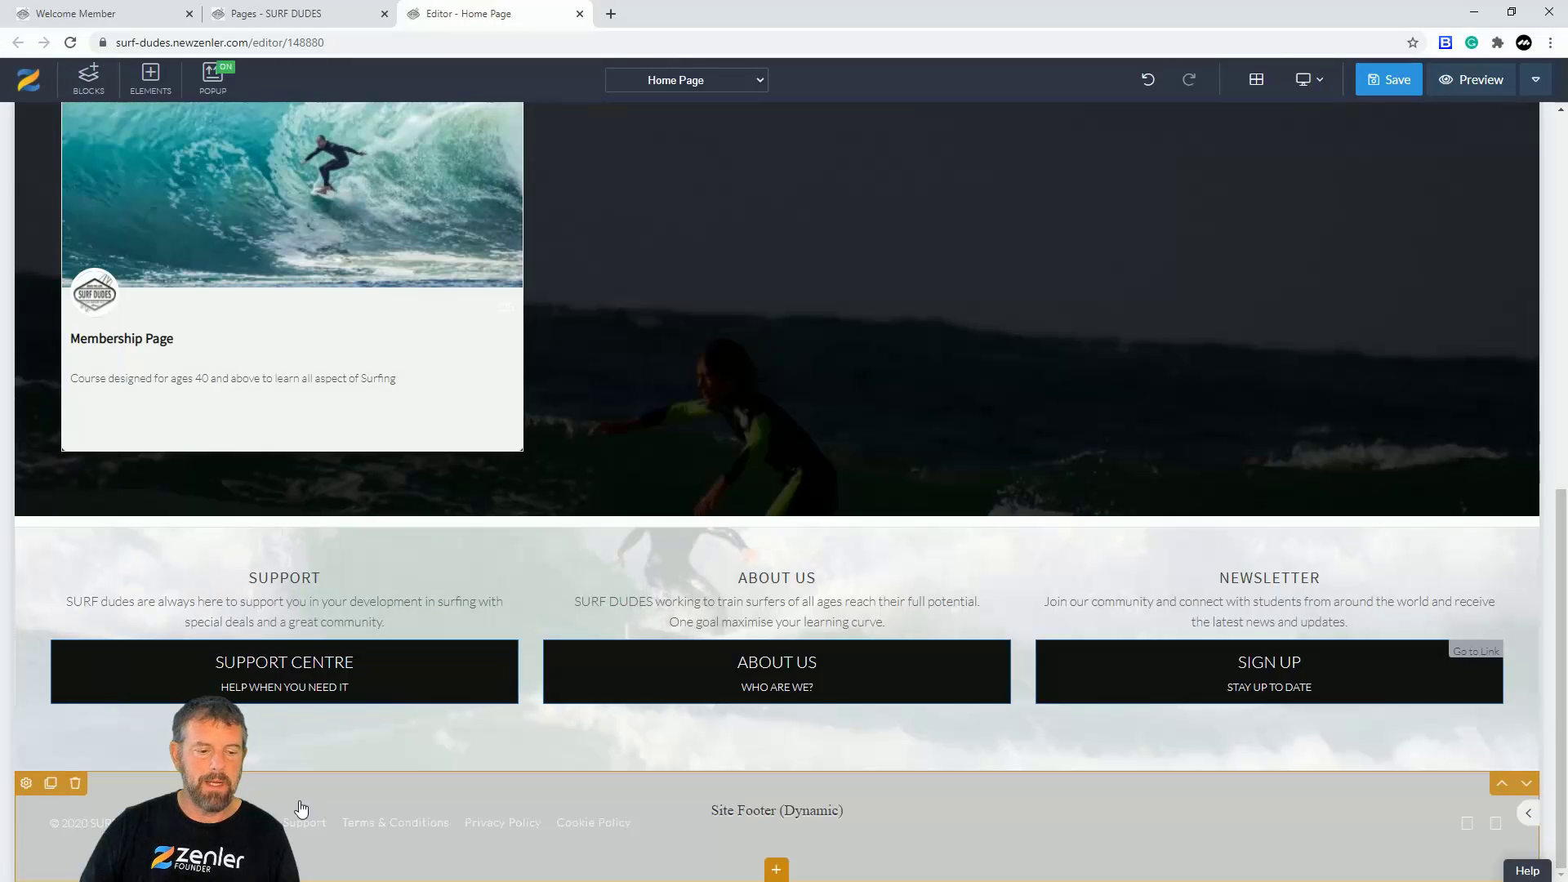
left_click(27, 784)
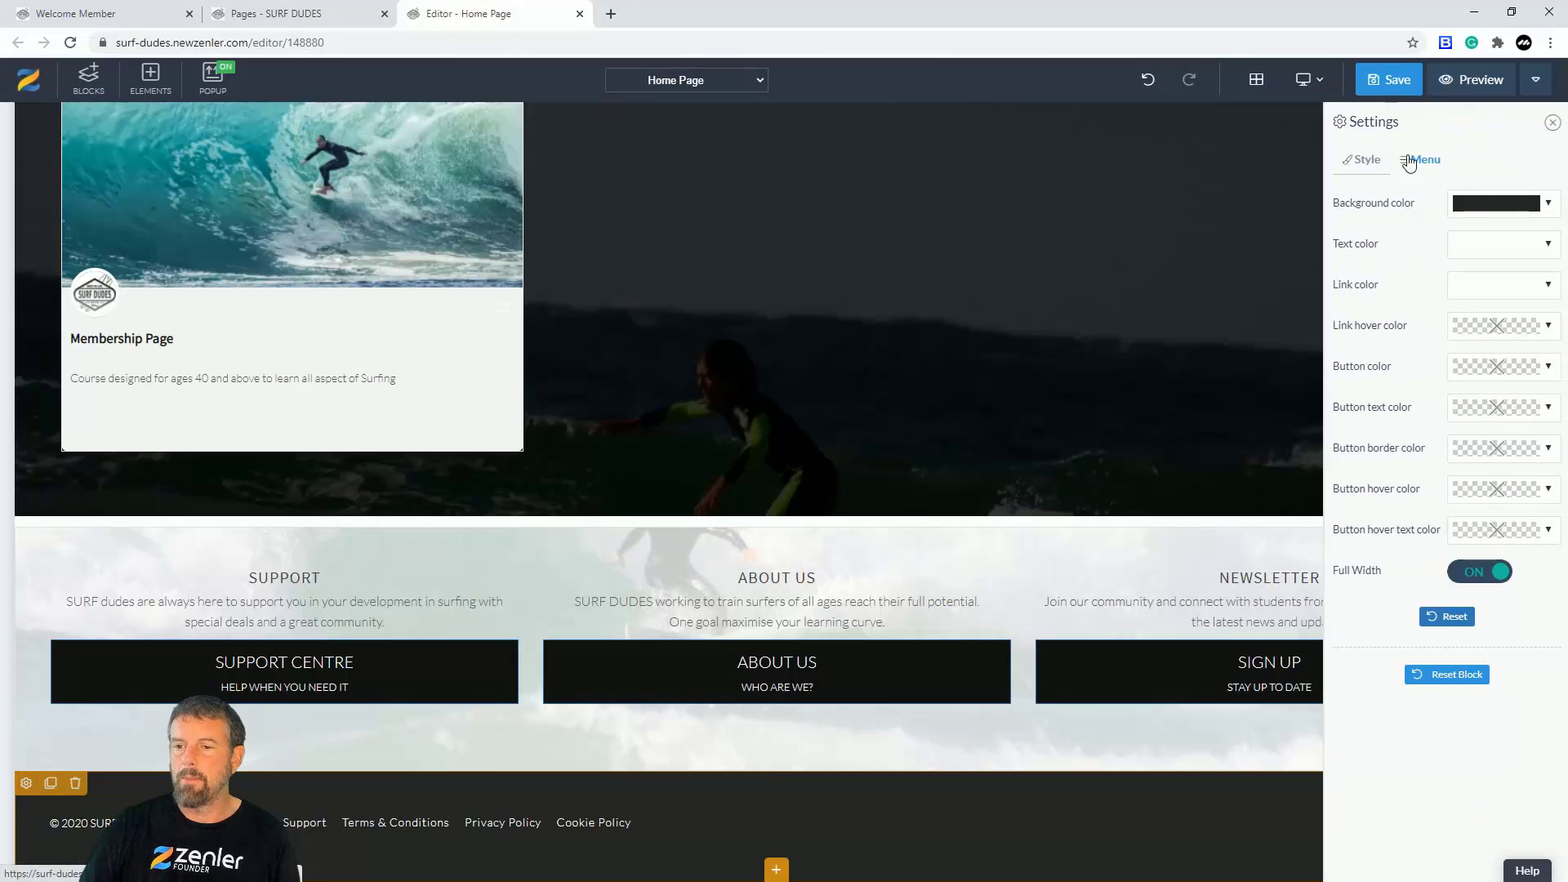
left_click(1406, 161)
left_click_drag(1367, 512, 1335, 511)
left_click(1393, 506)
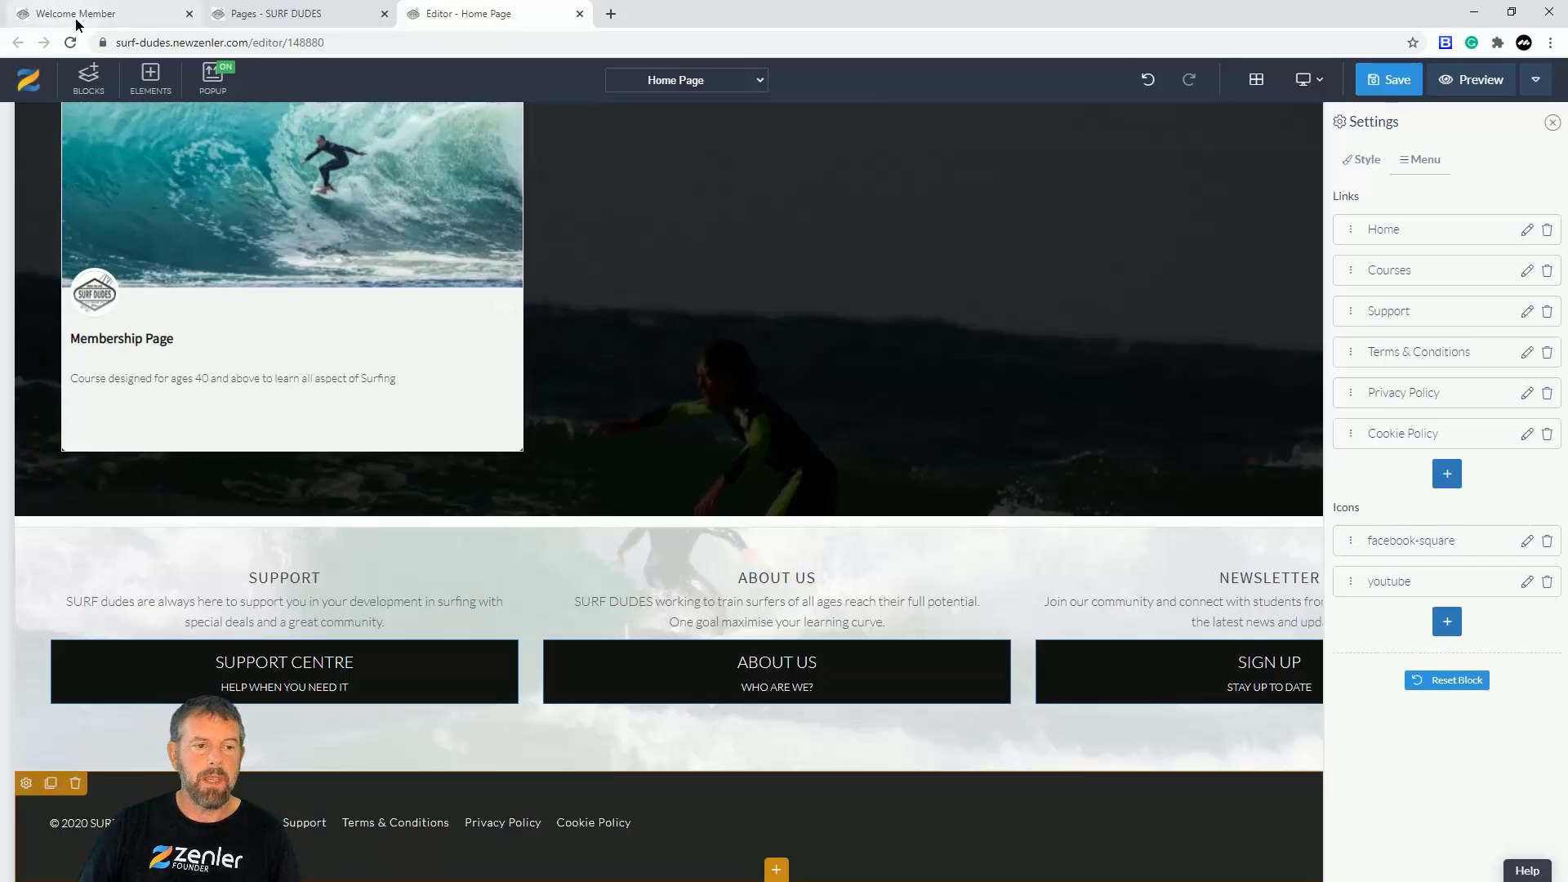
Step: Check the footer on the live member site, then return to the Home Page editor
left_click(77, 22)
scroll(943, 516, "down", 10)
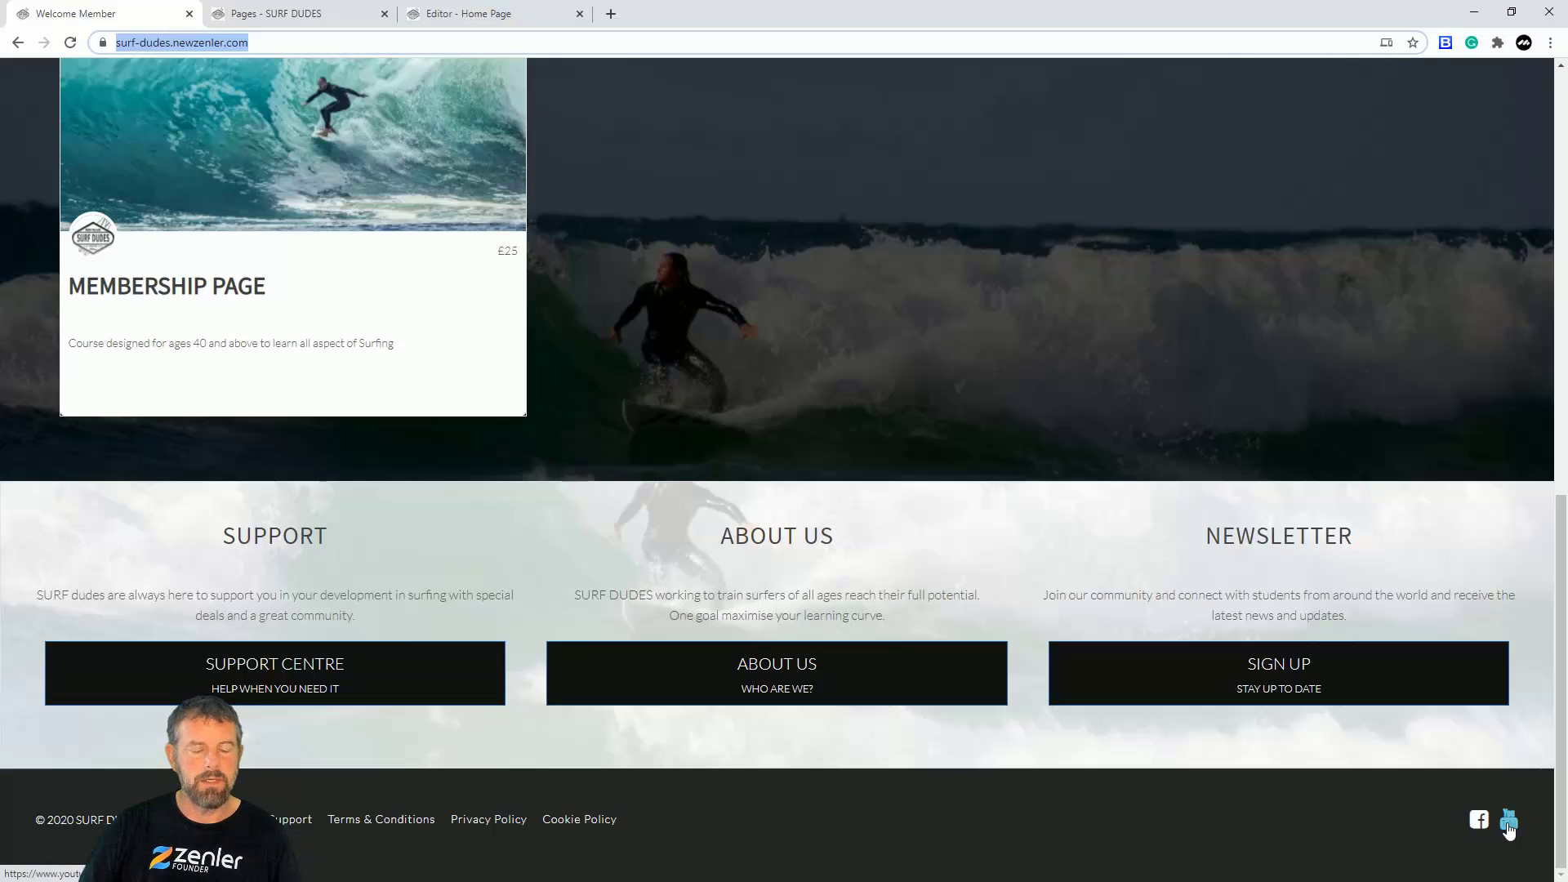
left_click(460, 21)
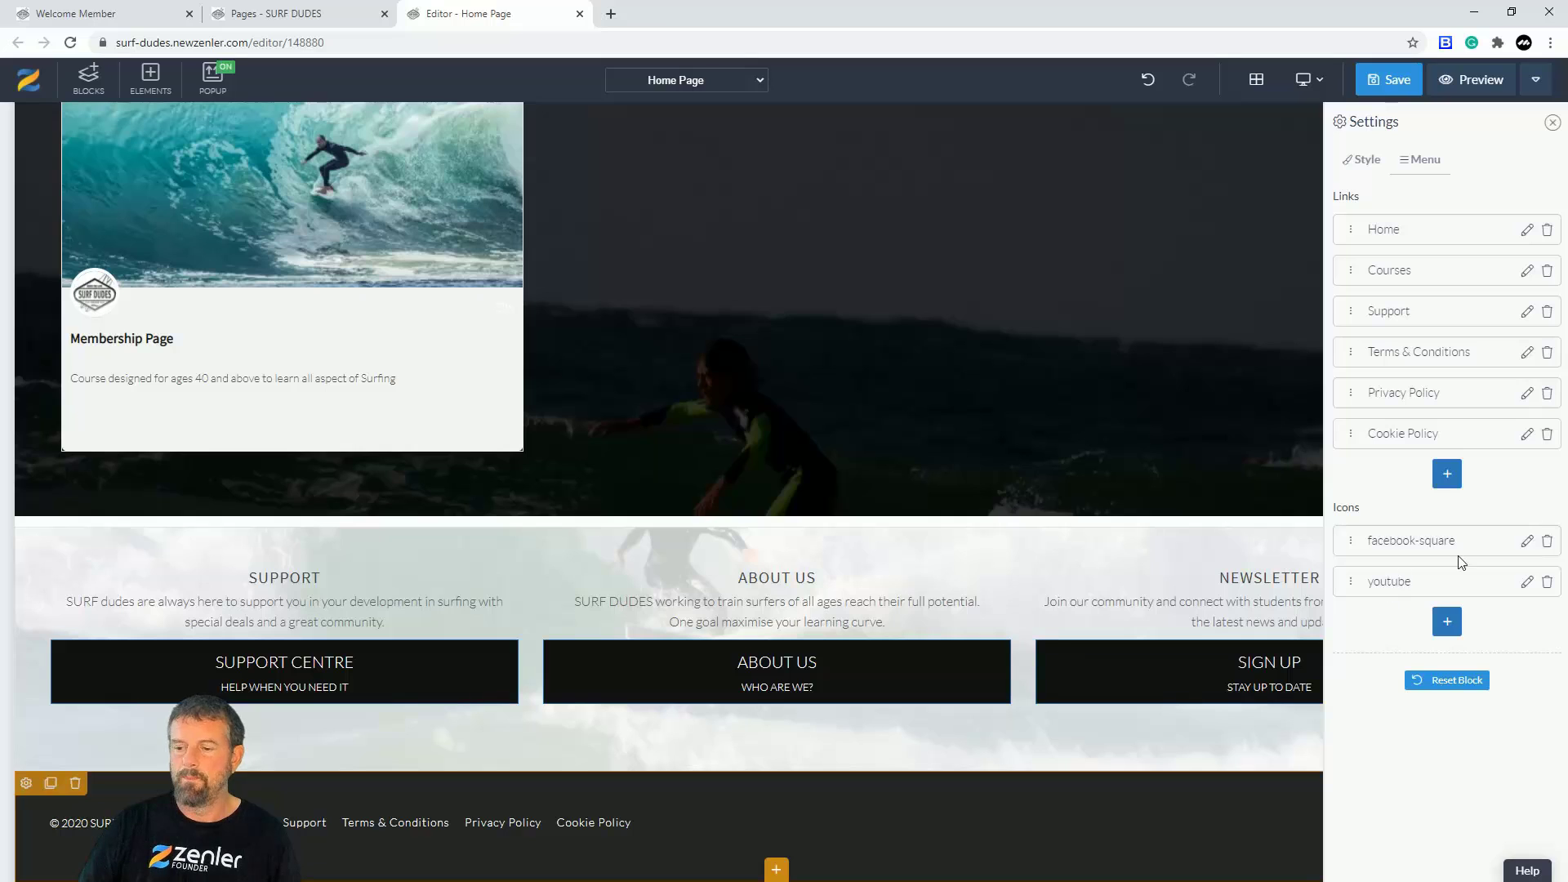
Step: Set the facebook-square entry to Visible to All with the Facebook icon found via 'face', and update
left_click(1527, 542)
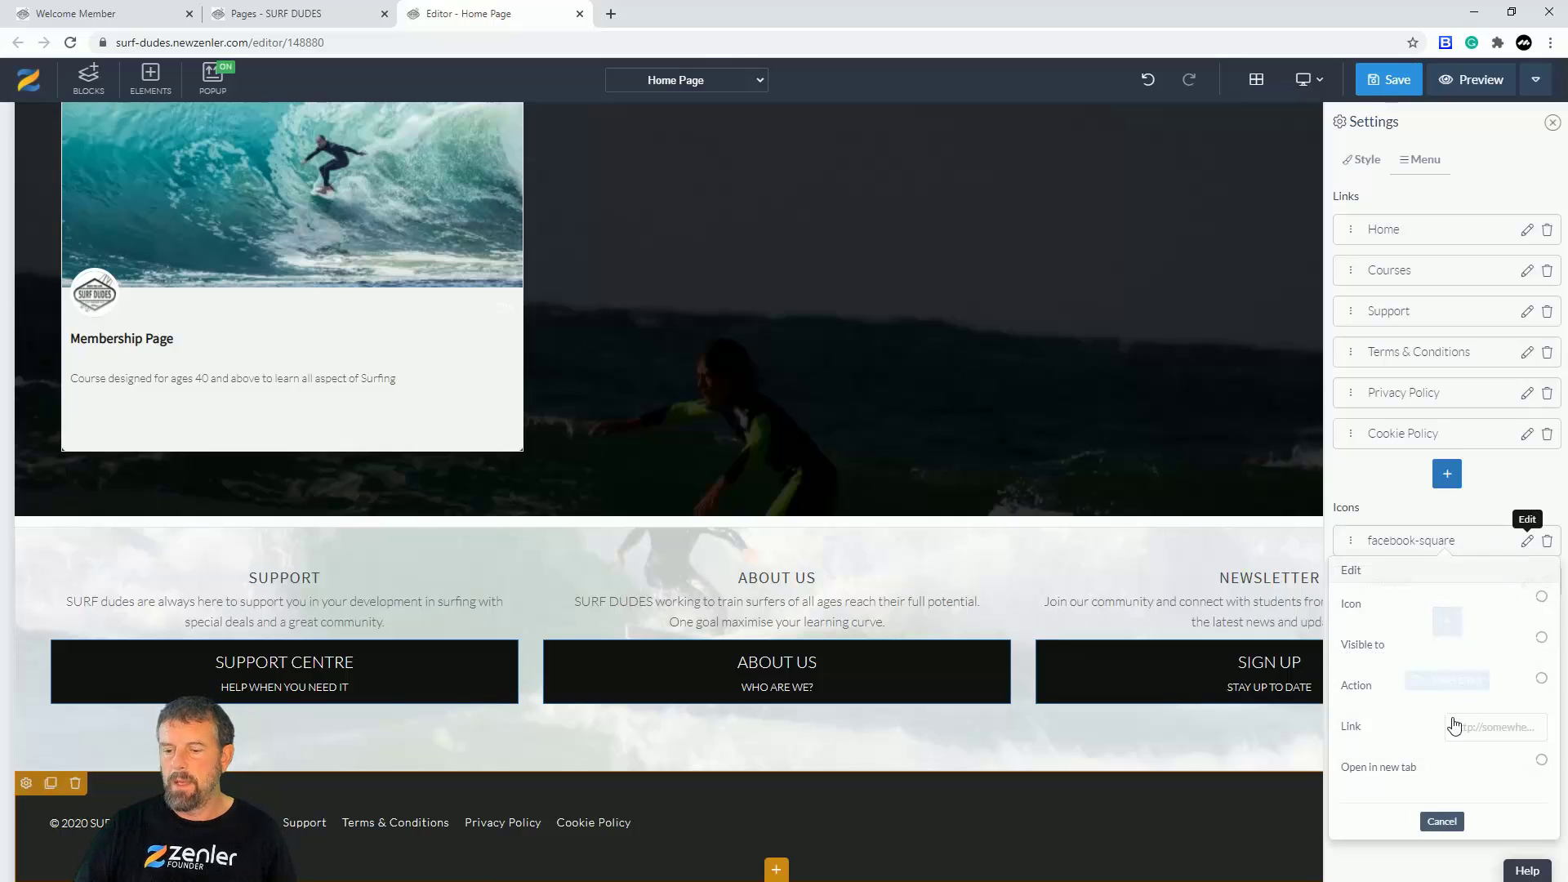
left_click_drag(1451, 727, 1555, 726)
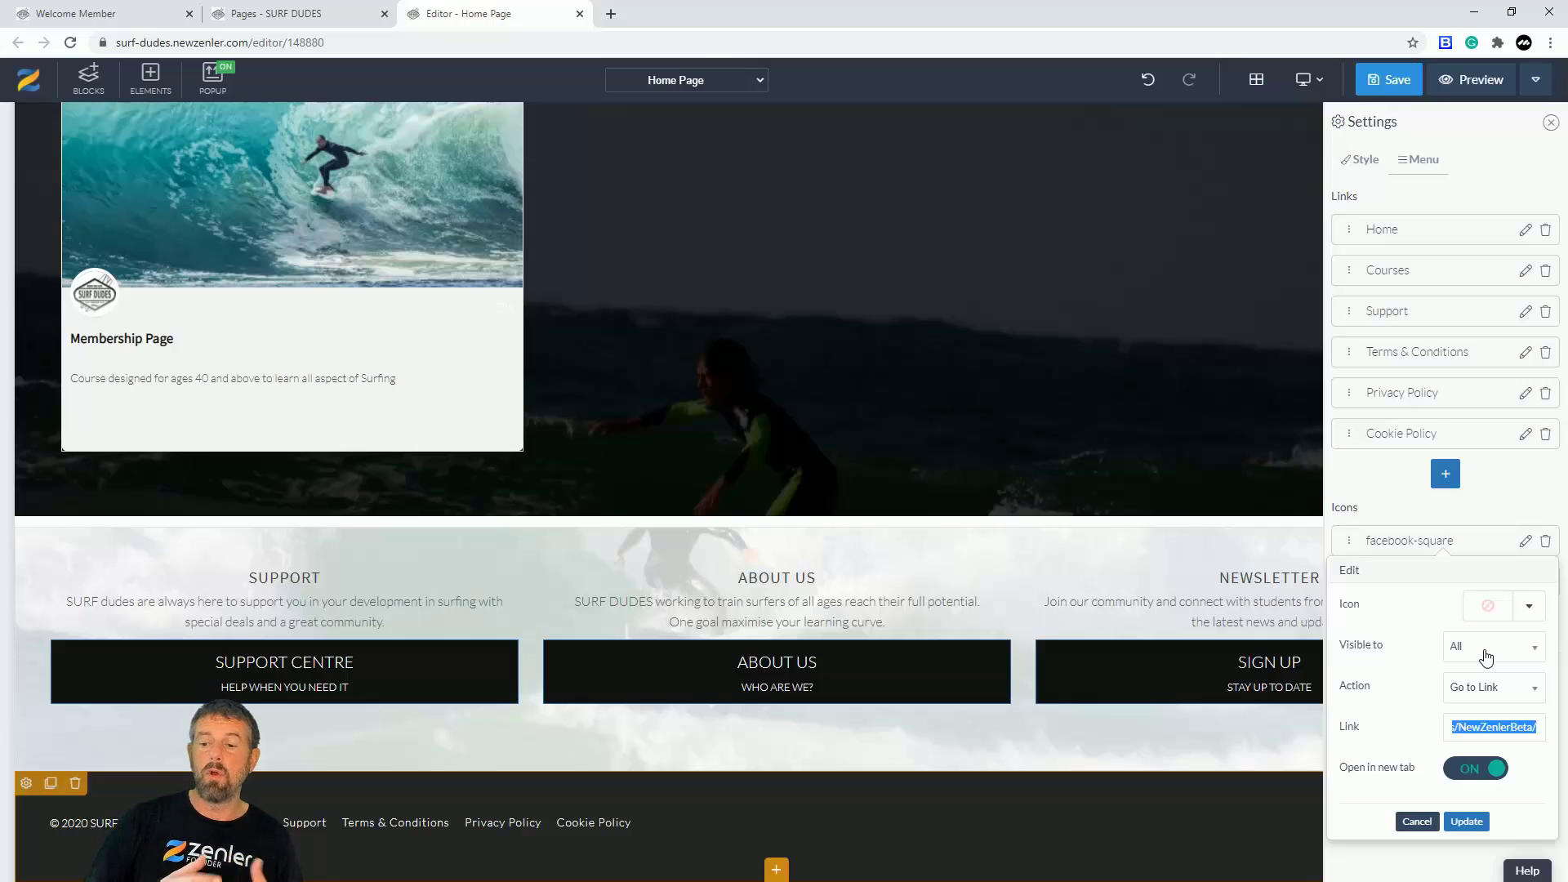
left_click(1536, 652)
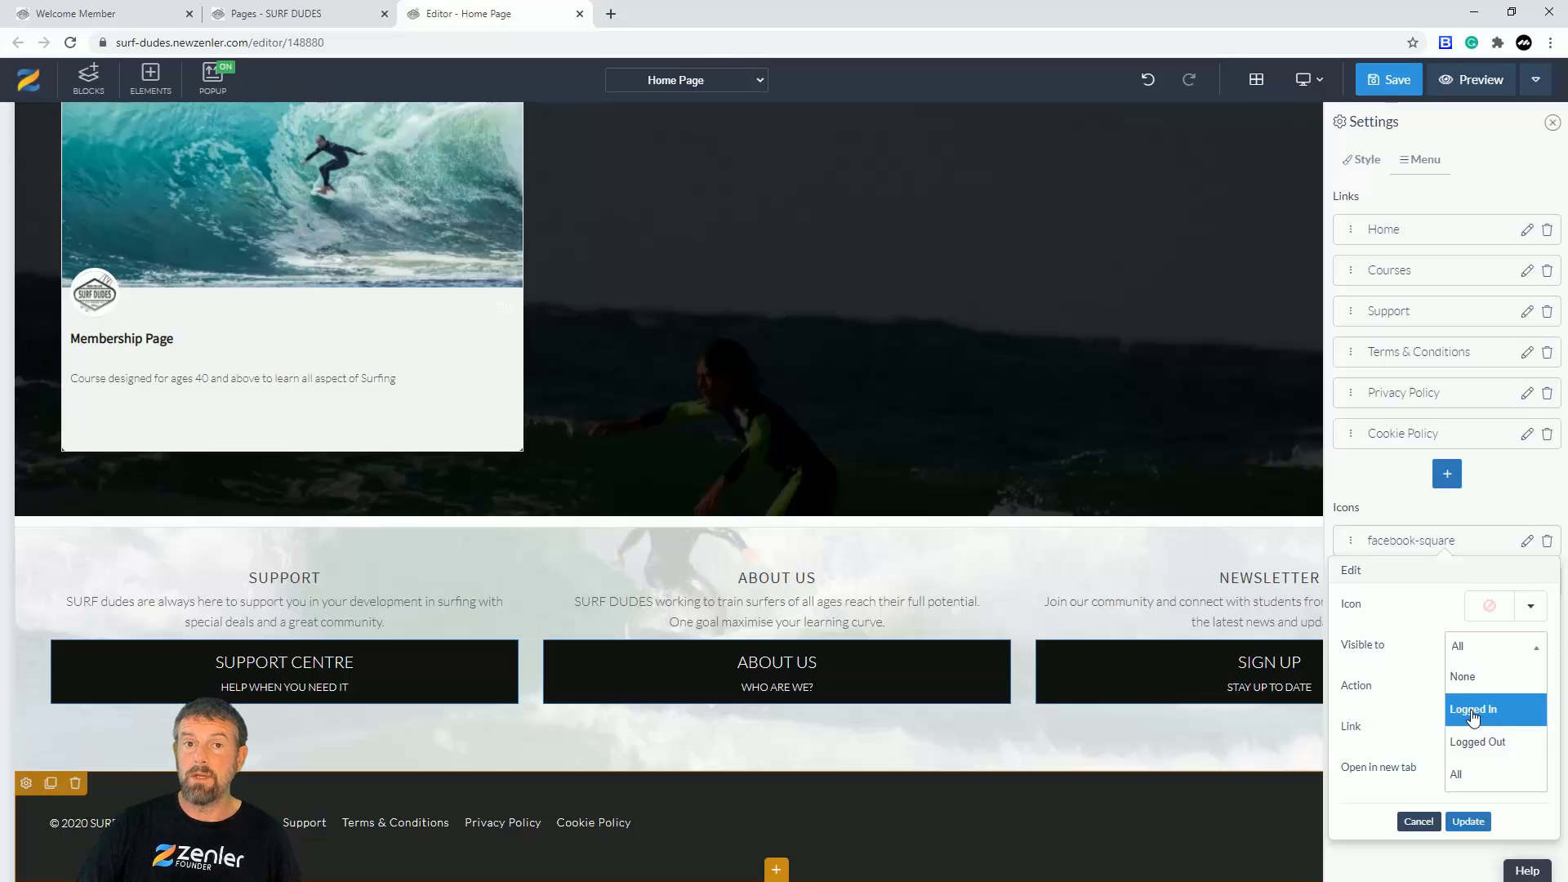
left_click(1462, 775)
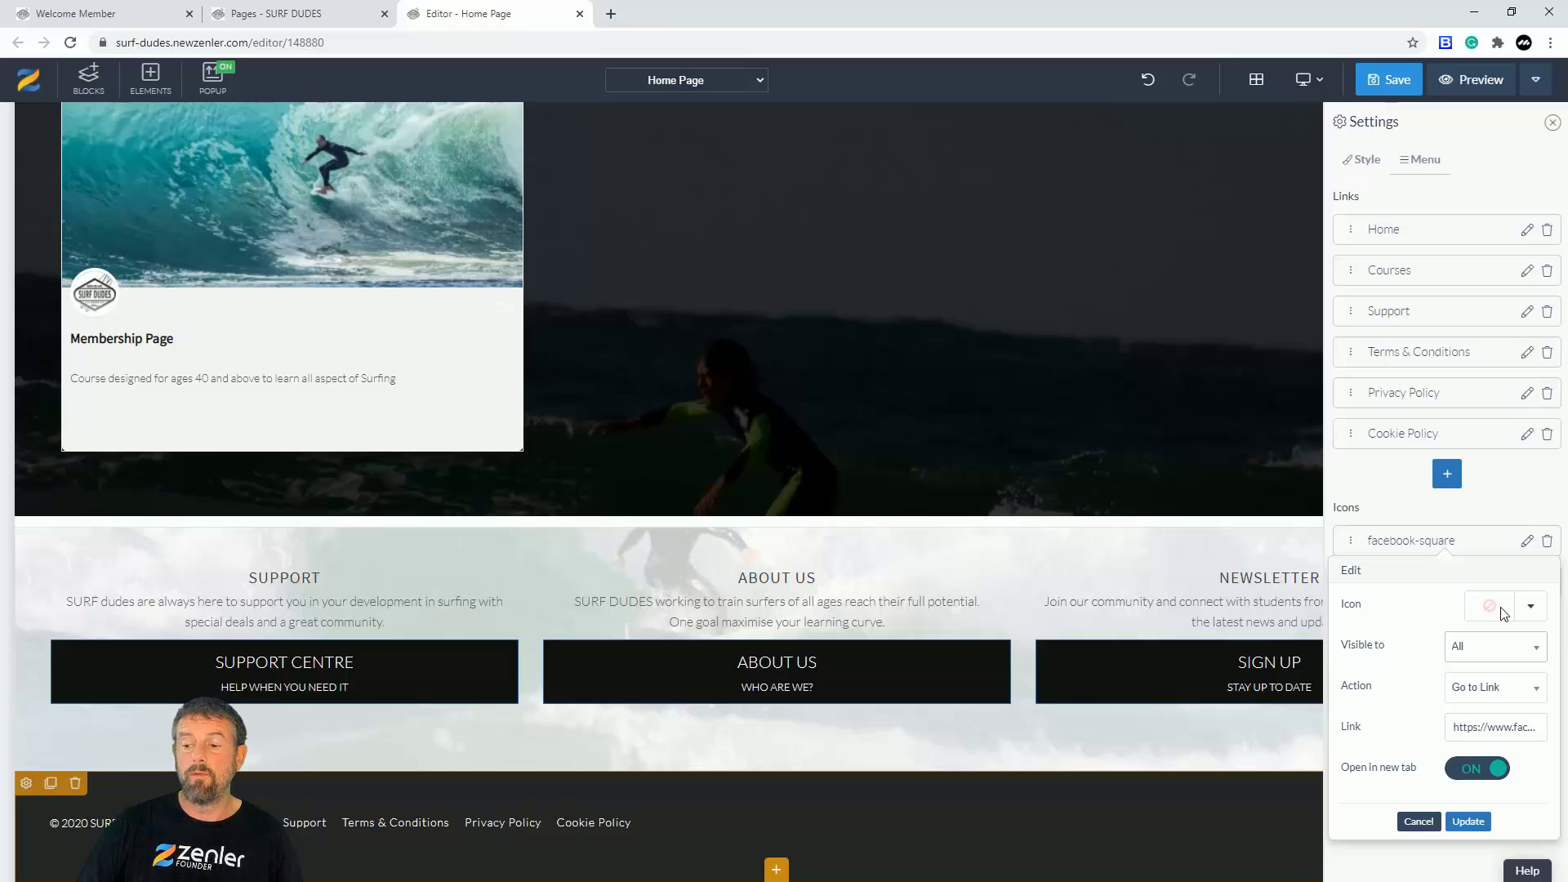
left_click(1531, 608)
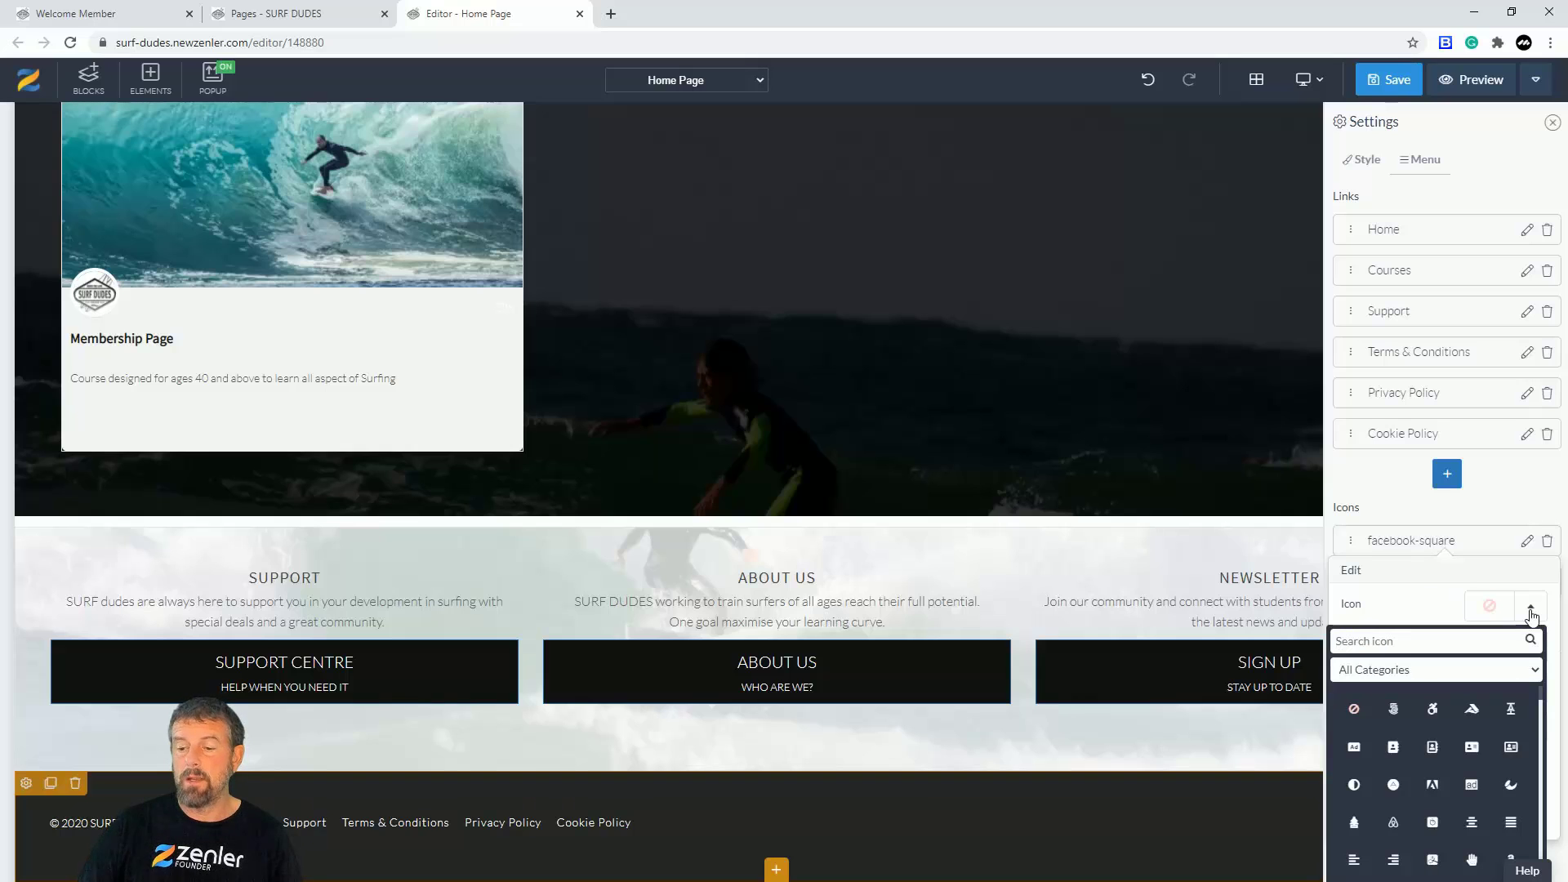
type("f")
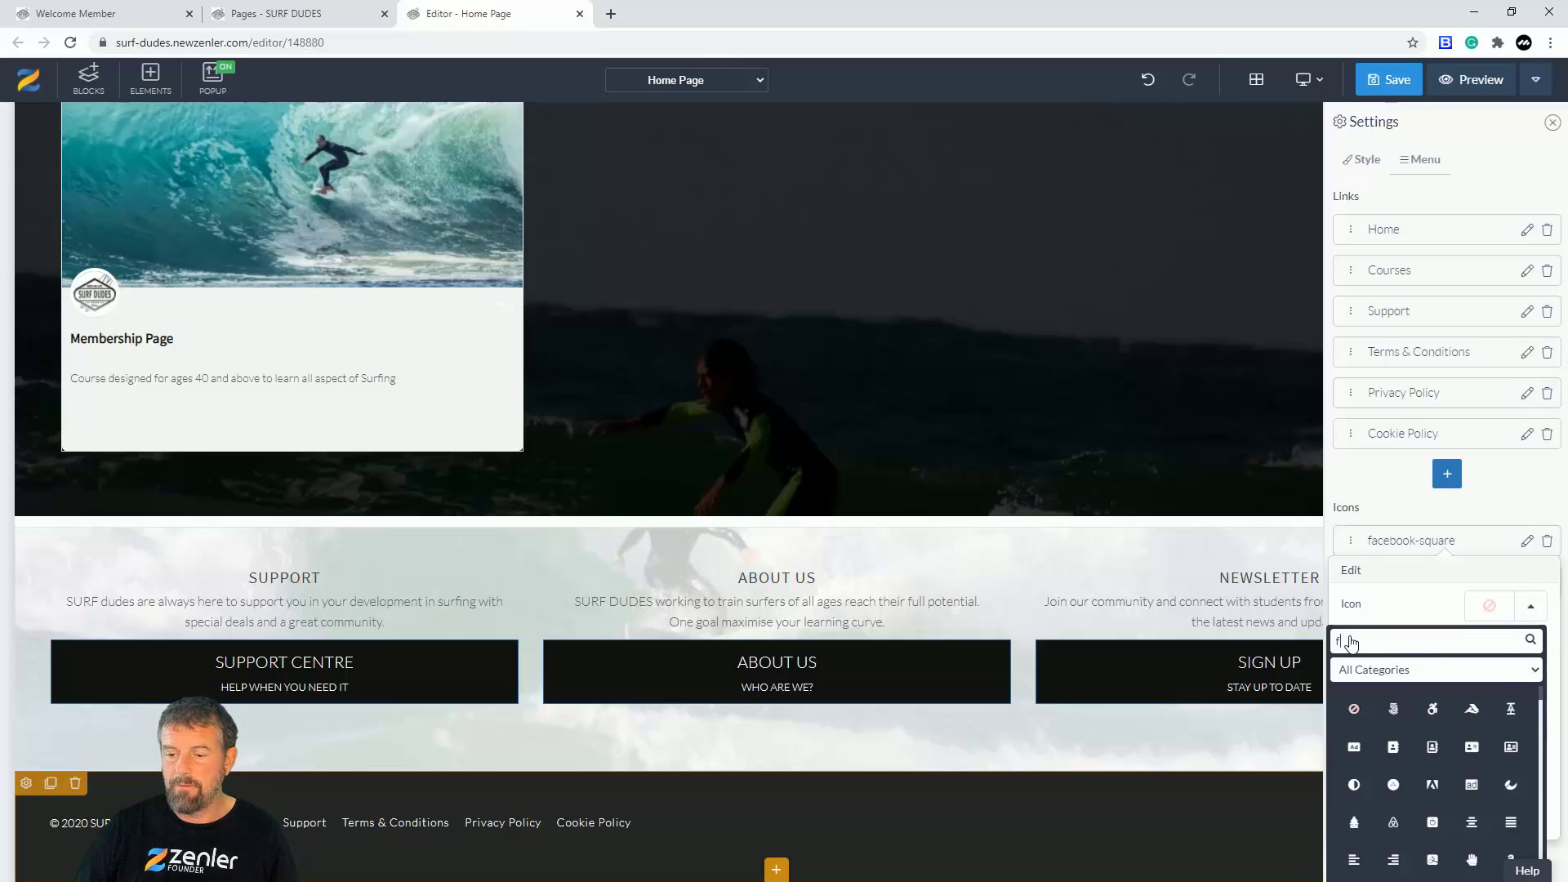
type("ace")
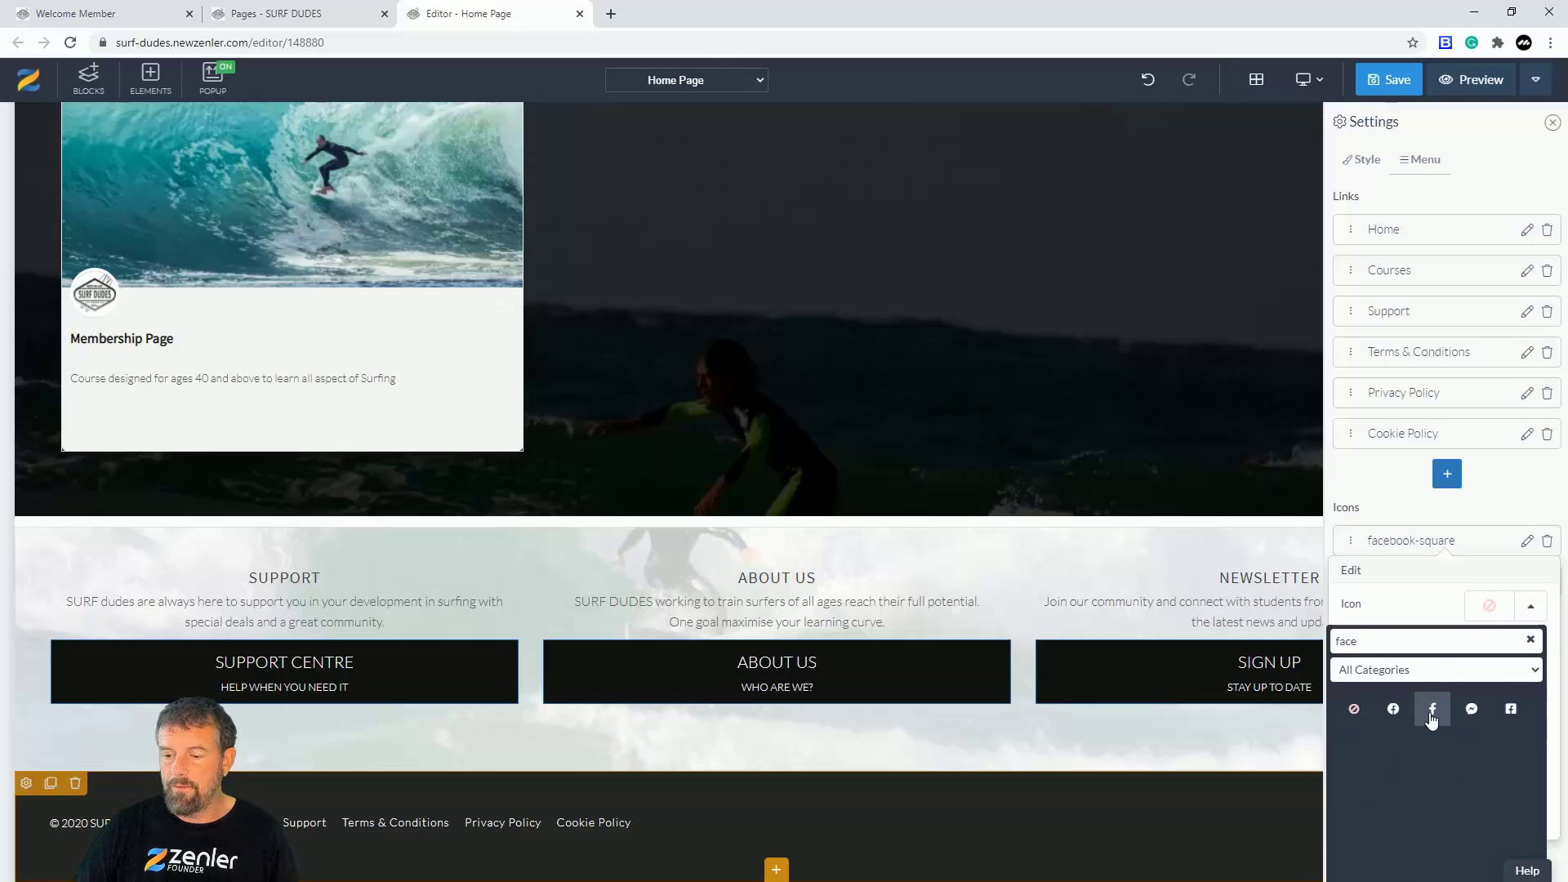
left_click(1502, 711)
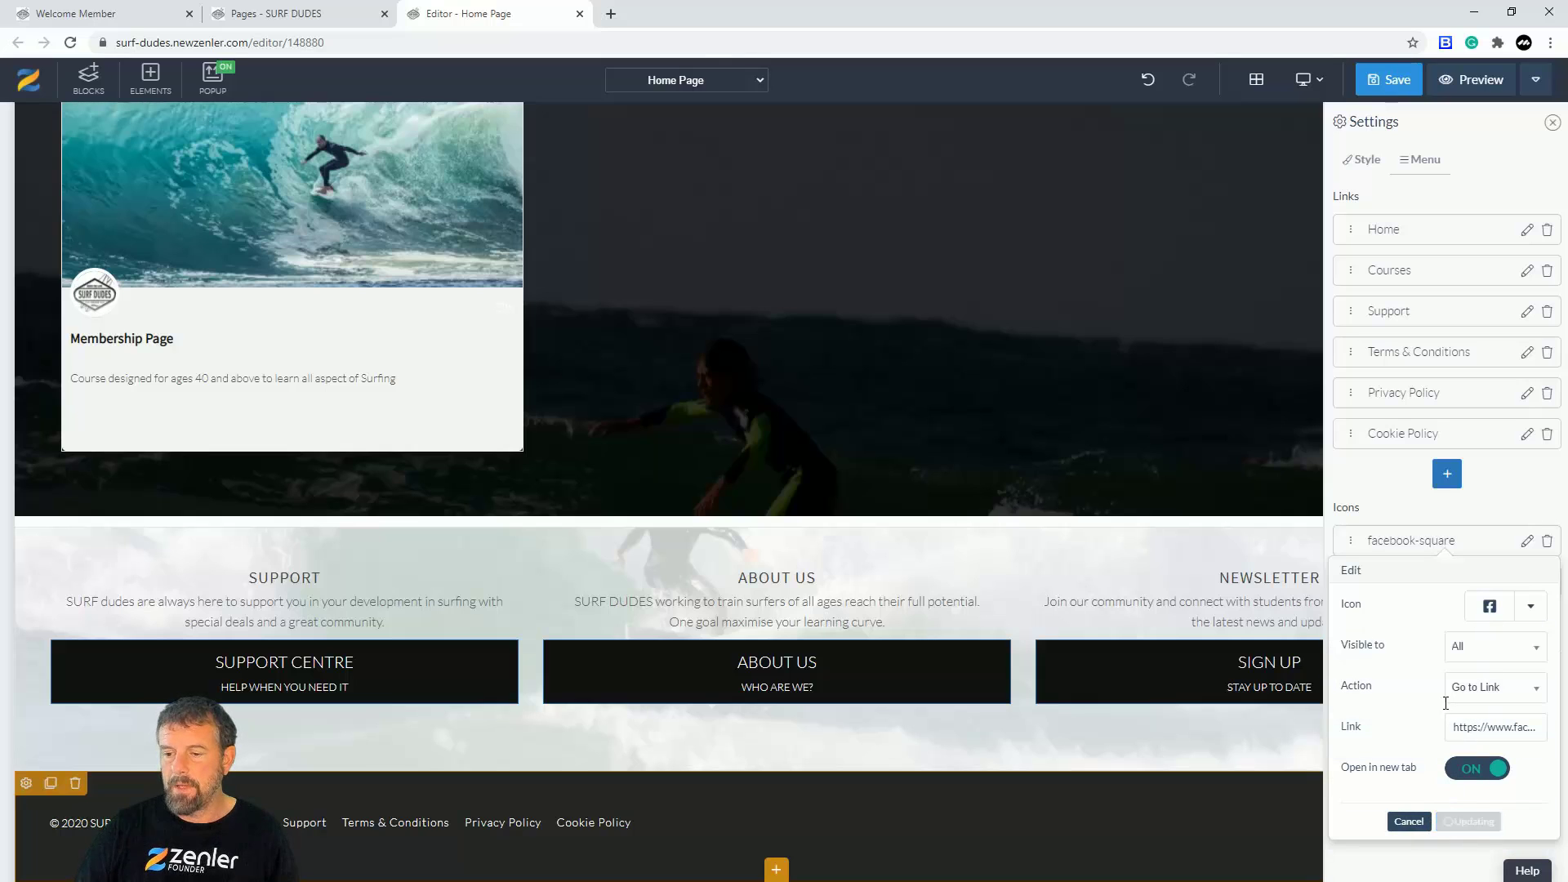
left_click(1466, 821)
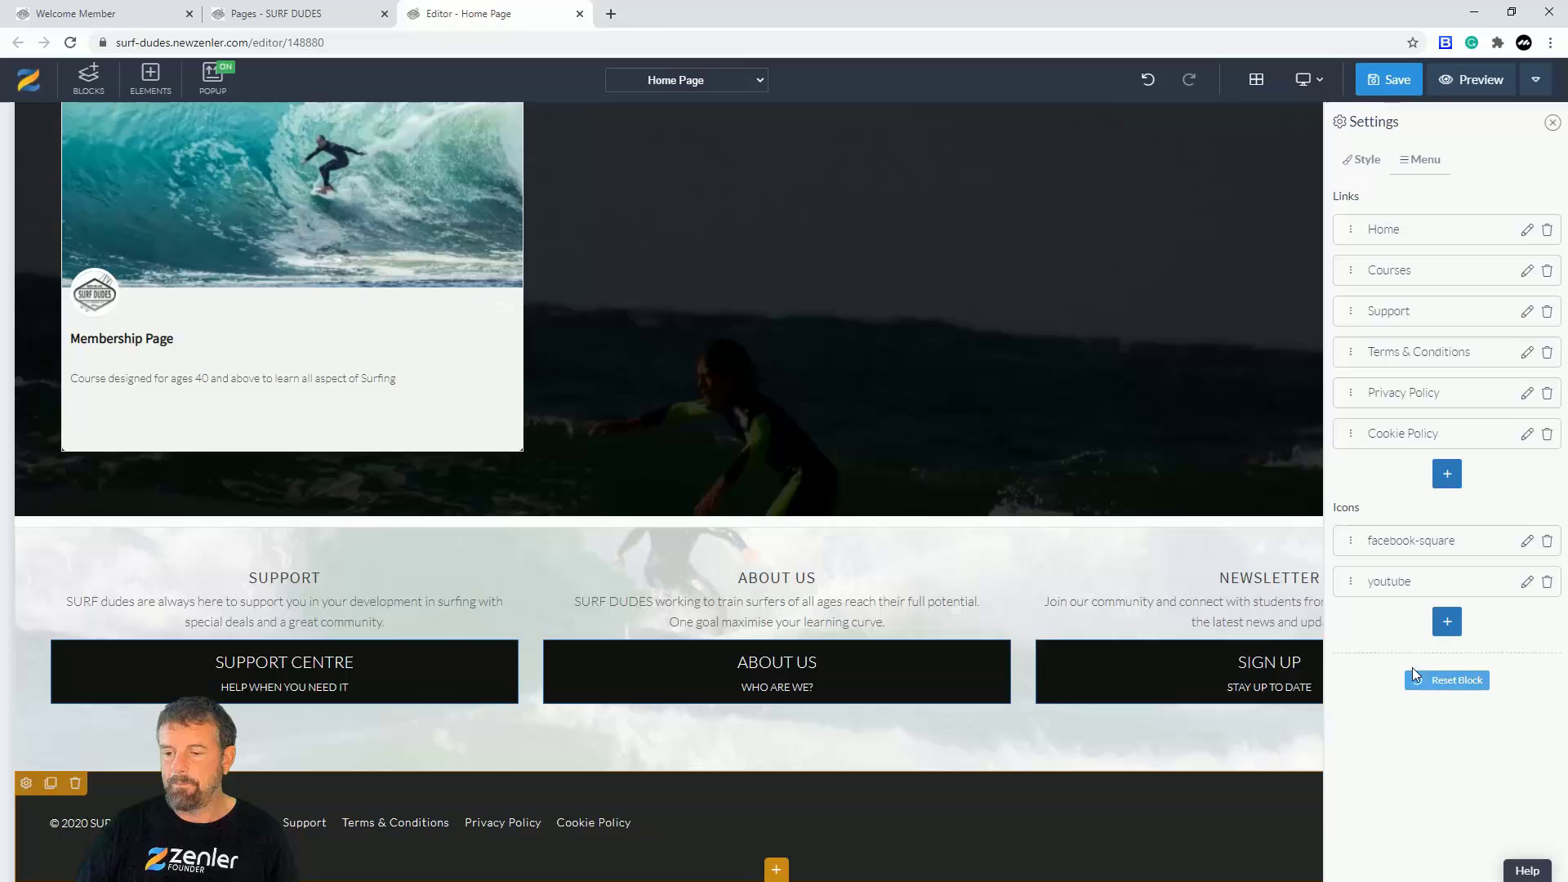
Step: Give the youtube entry the YouTube icon found via 'you', keeping Open in new tab on, and update
left_click(1527, 582)
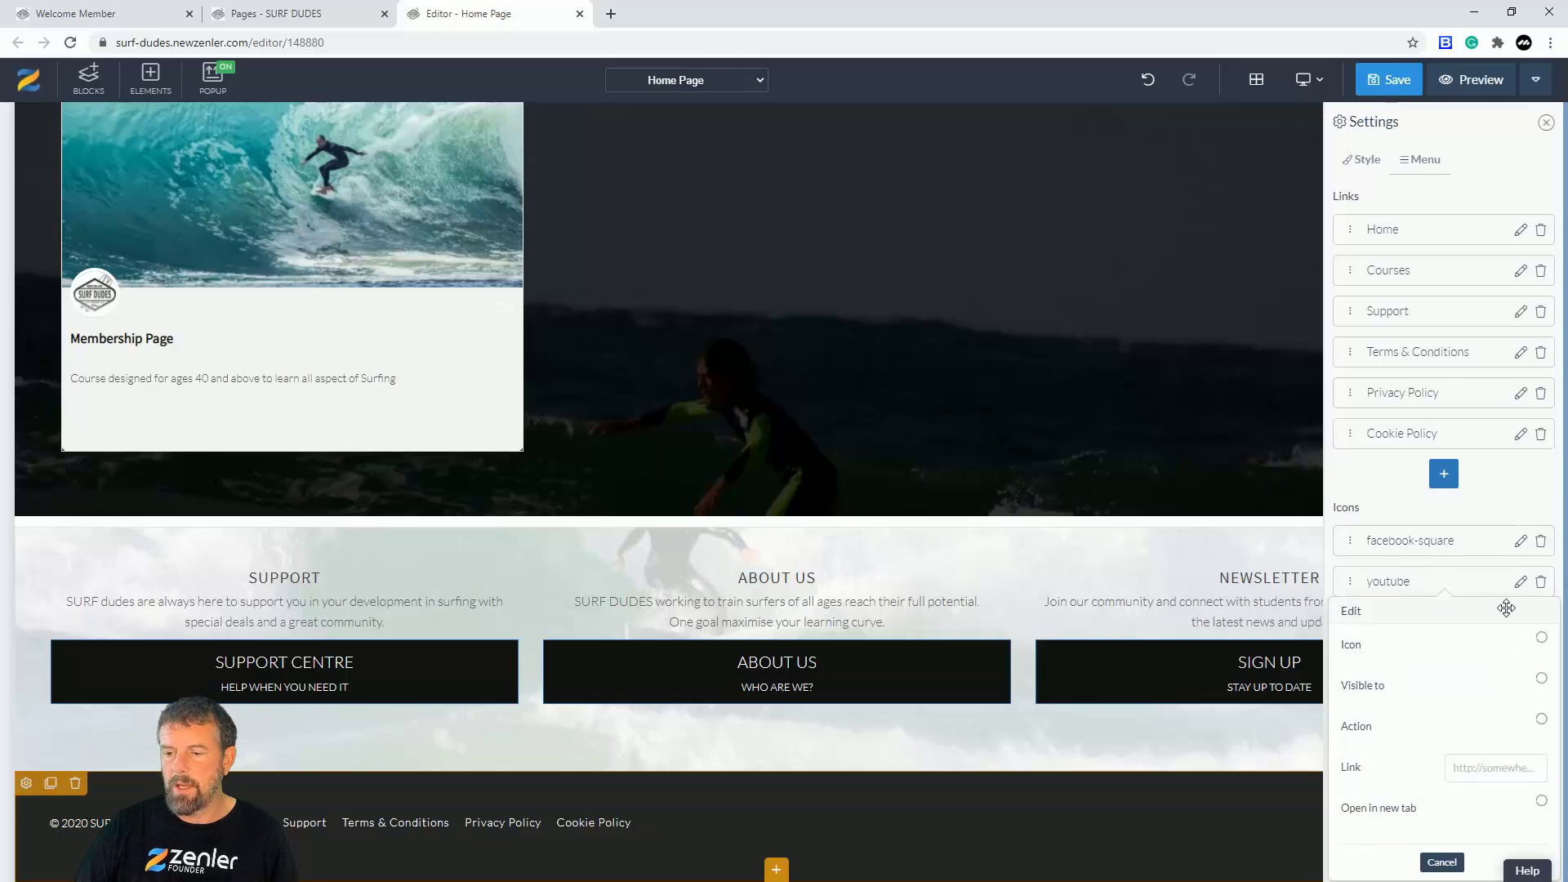
left_click(1530, 649)
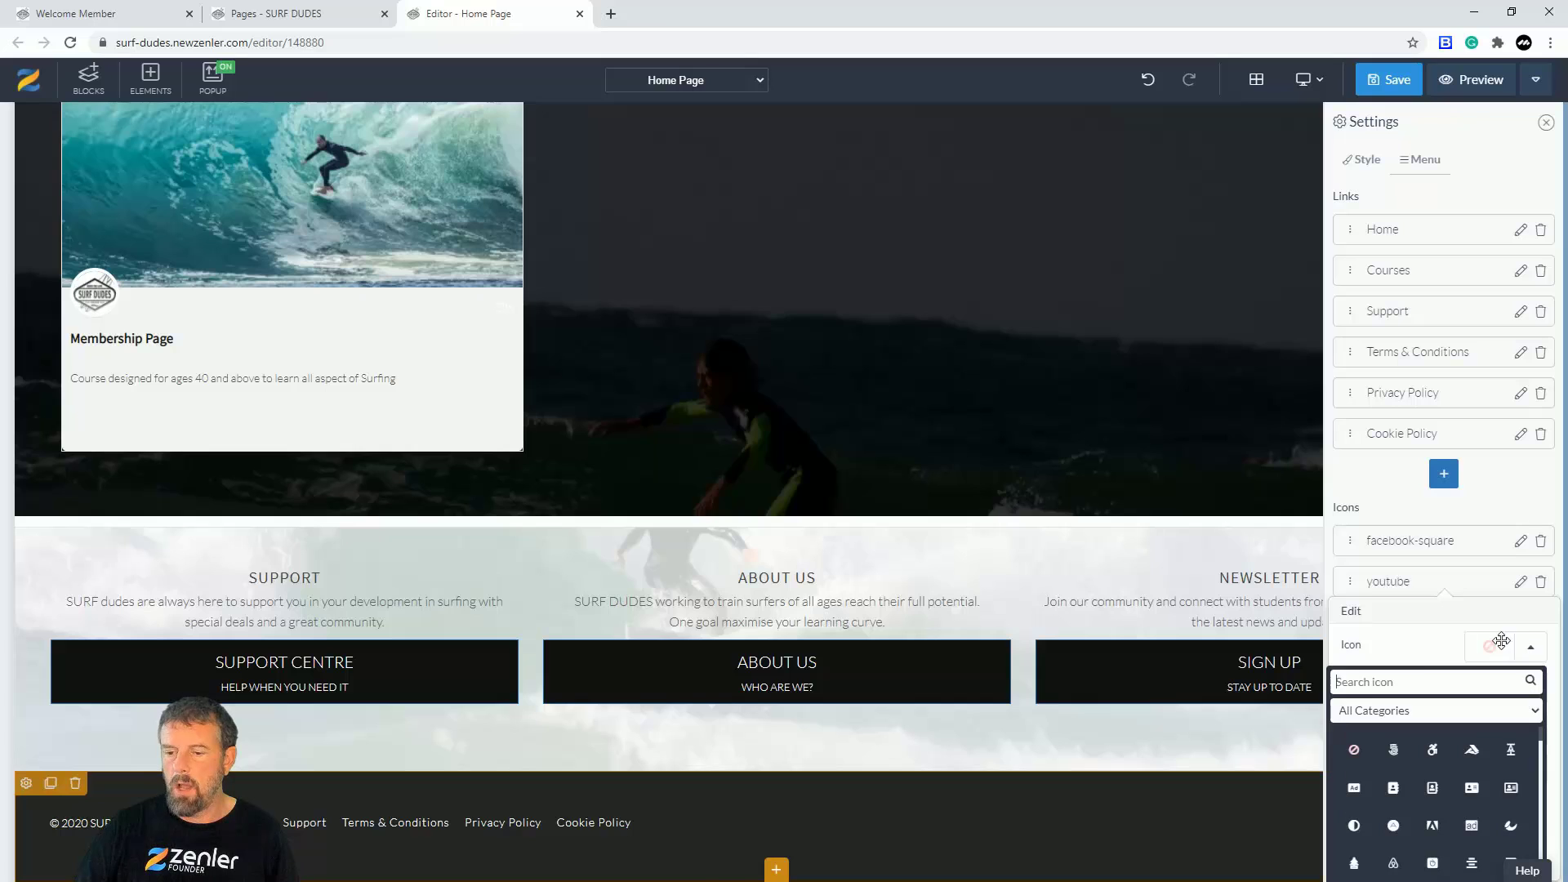
type("yout")
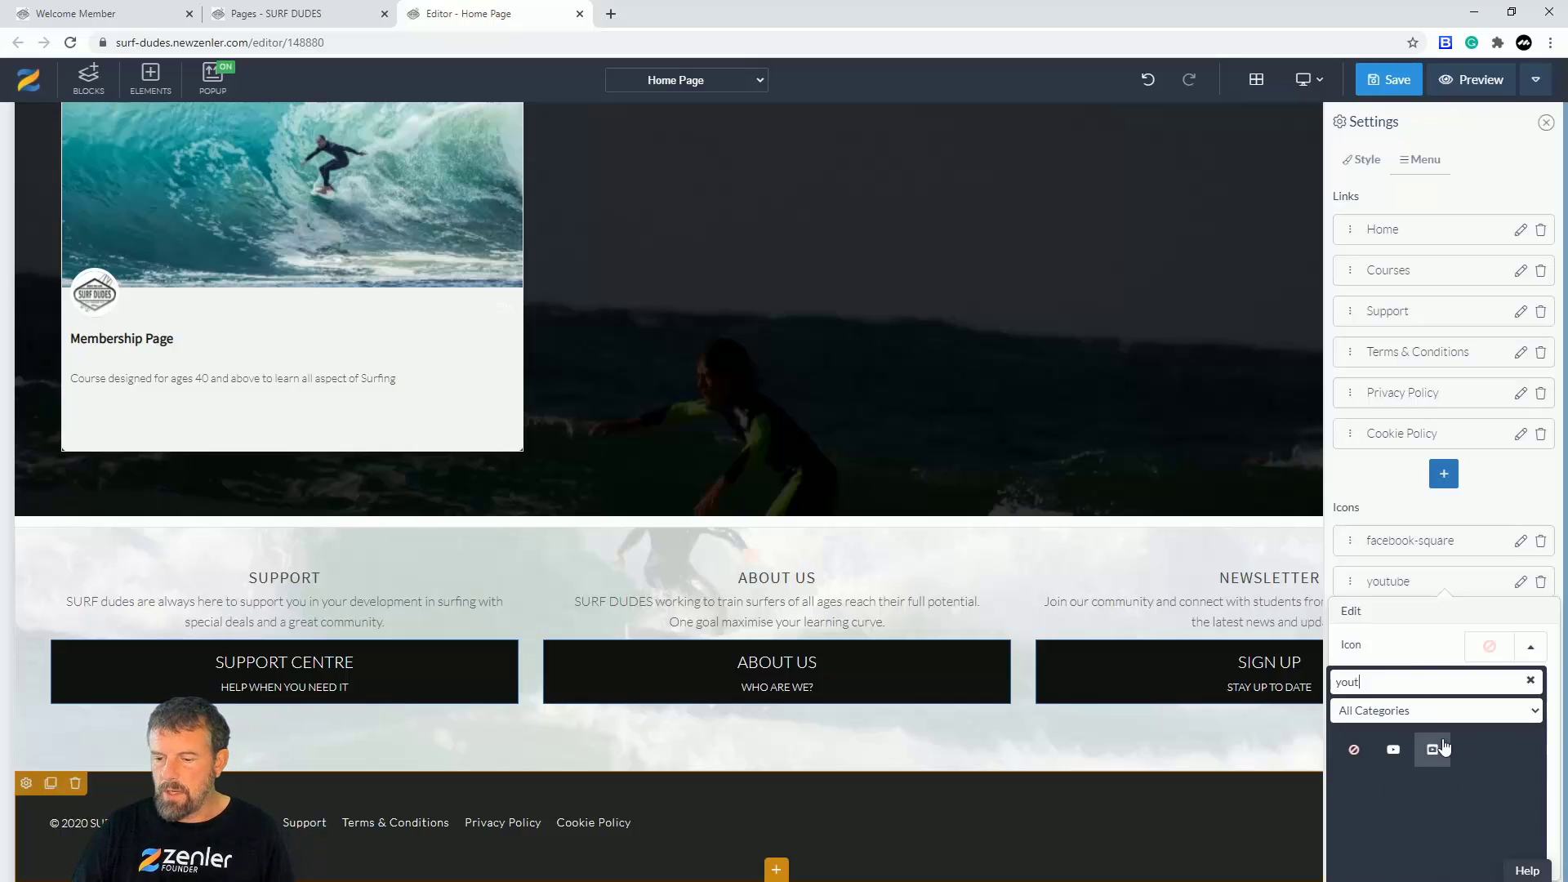
left_click(1394, 751)
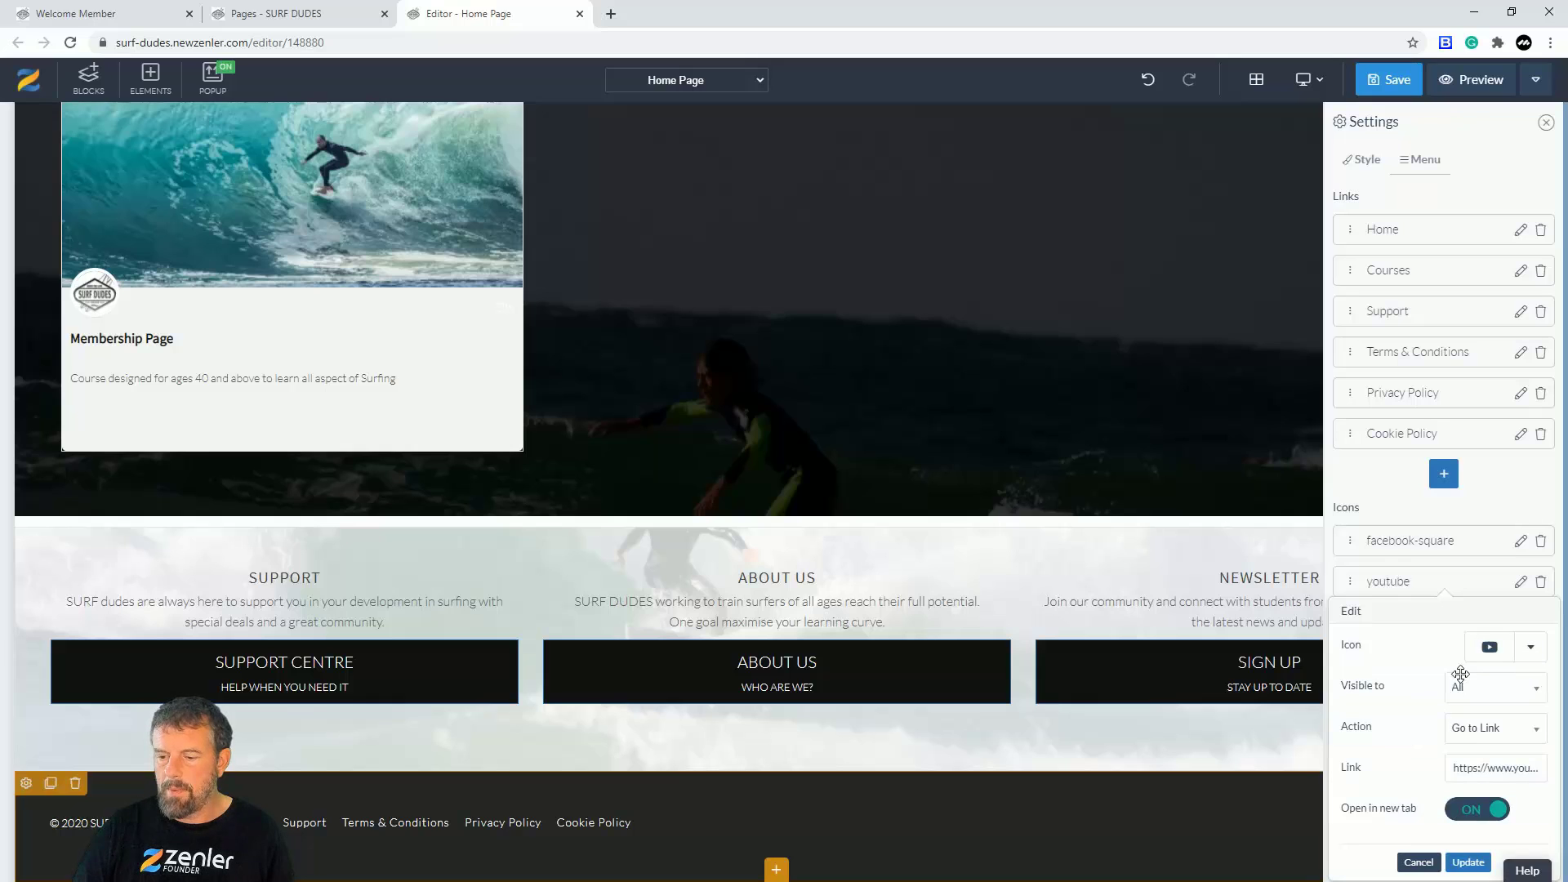
scroll(1435, 833, "down", 1)
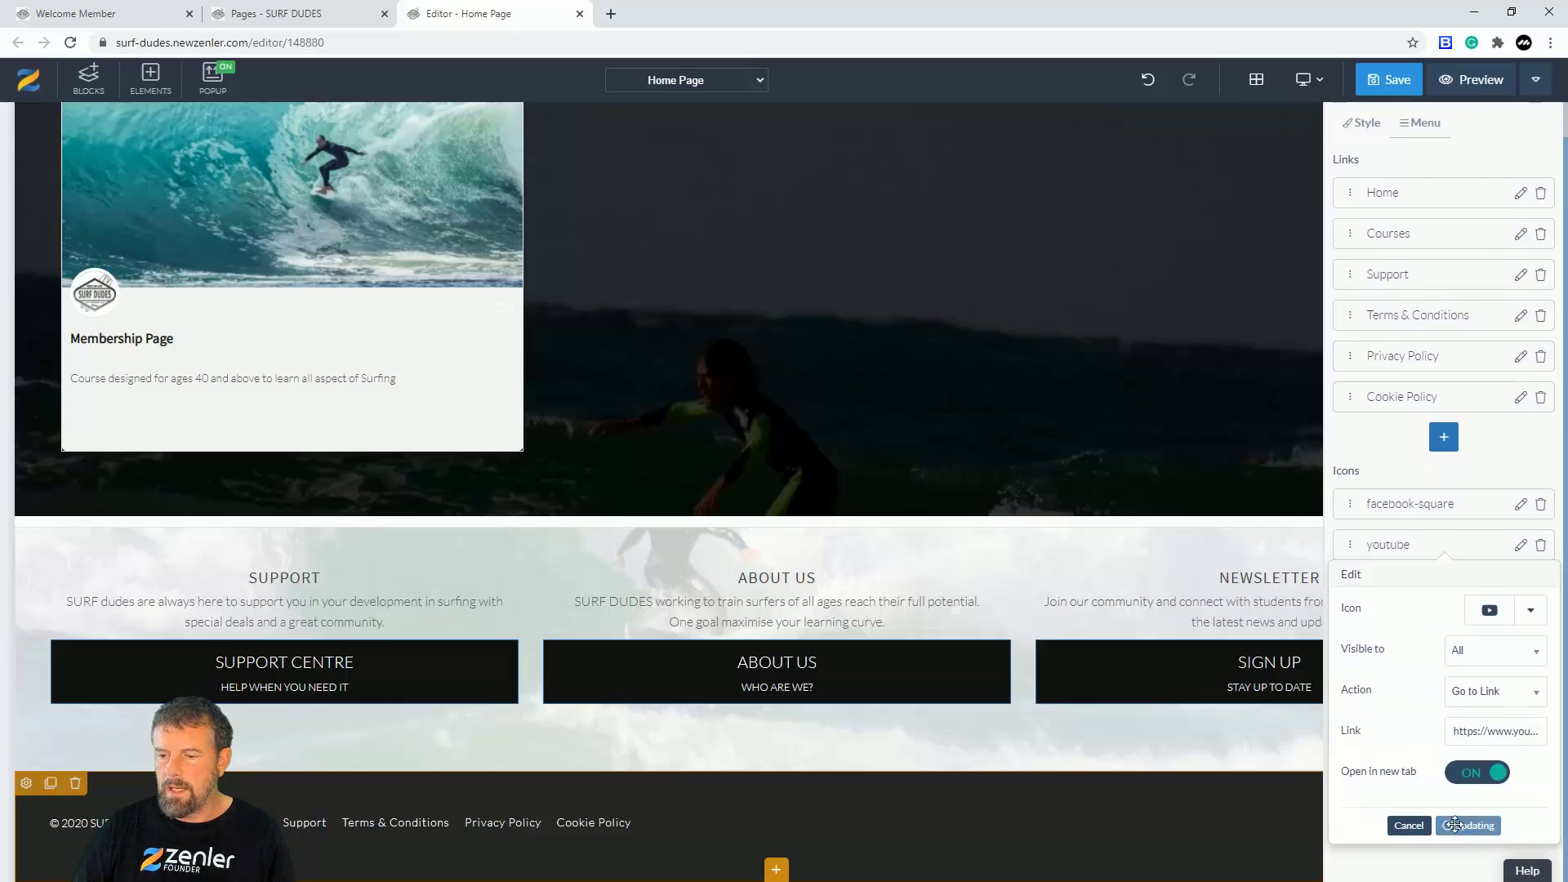
left_click(1468, 826)
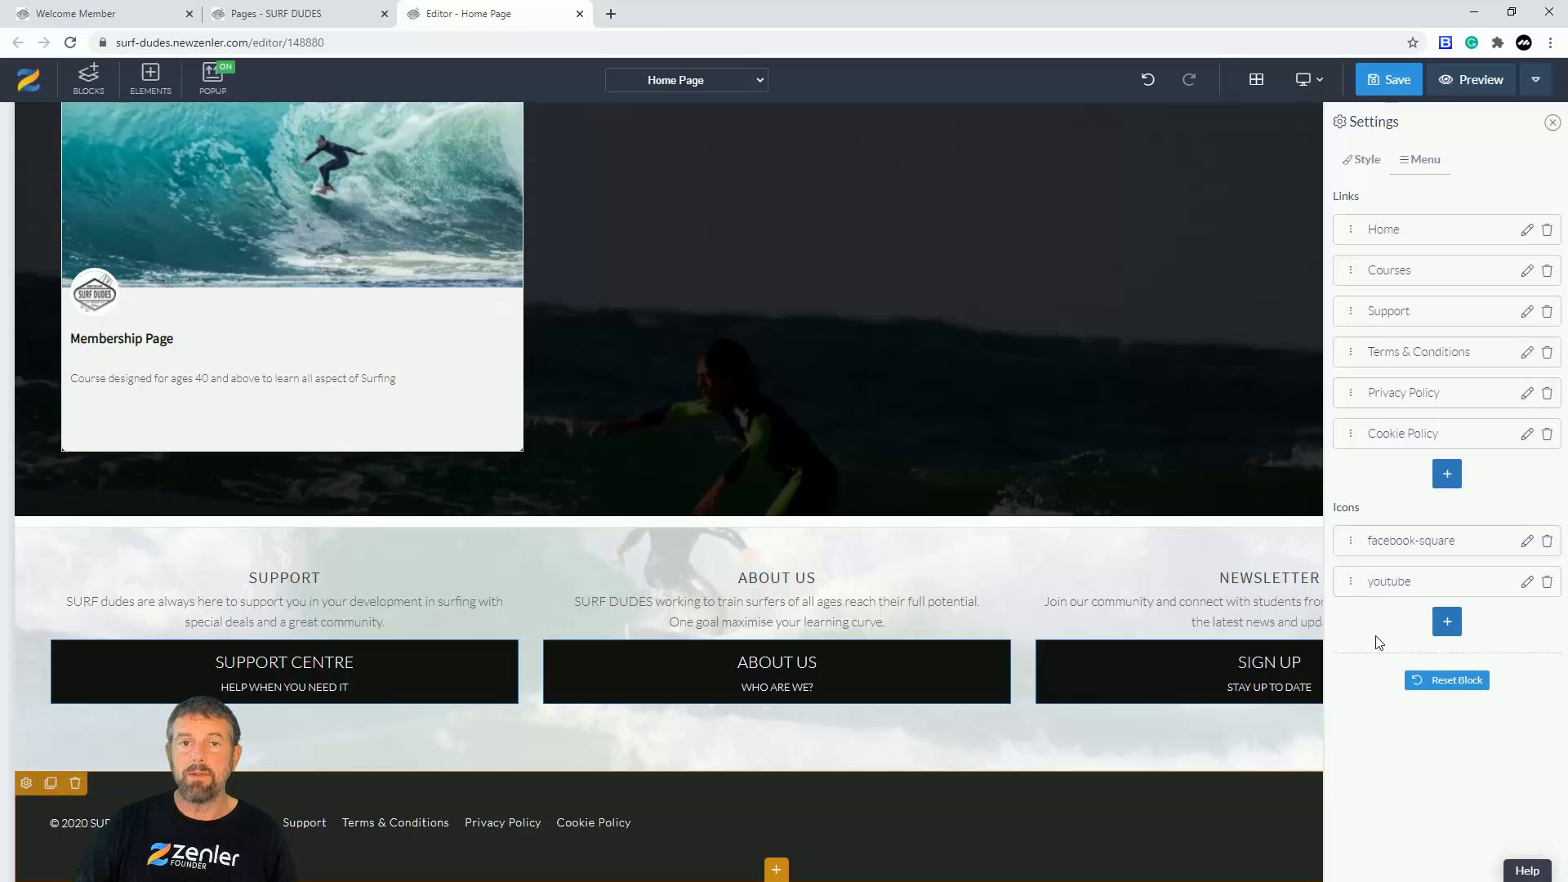
Step: Add an Instagram icon entry that goes to link '#' and opens in a new tab
left_click(1448, 626)
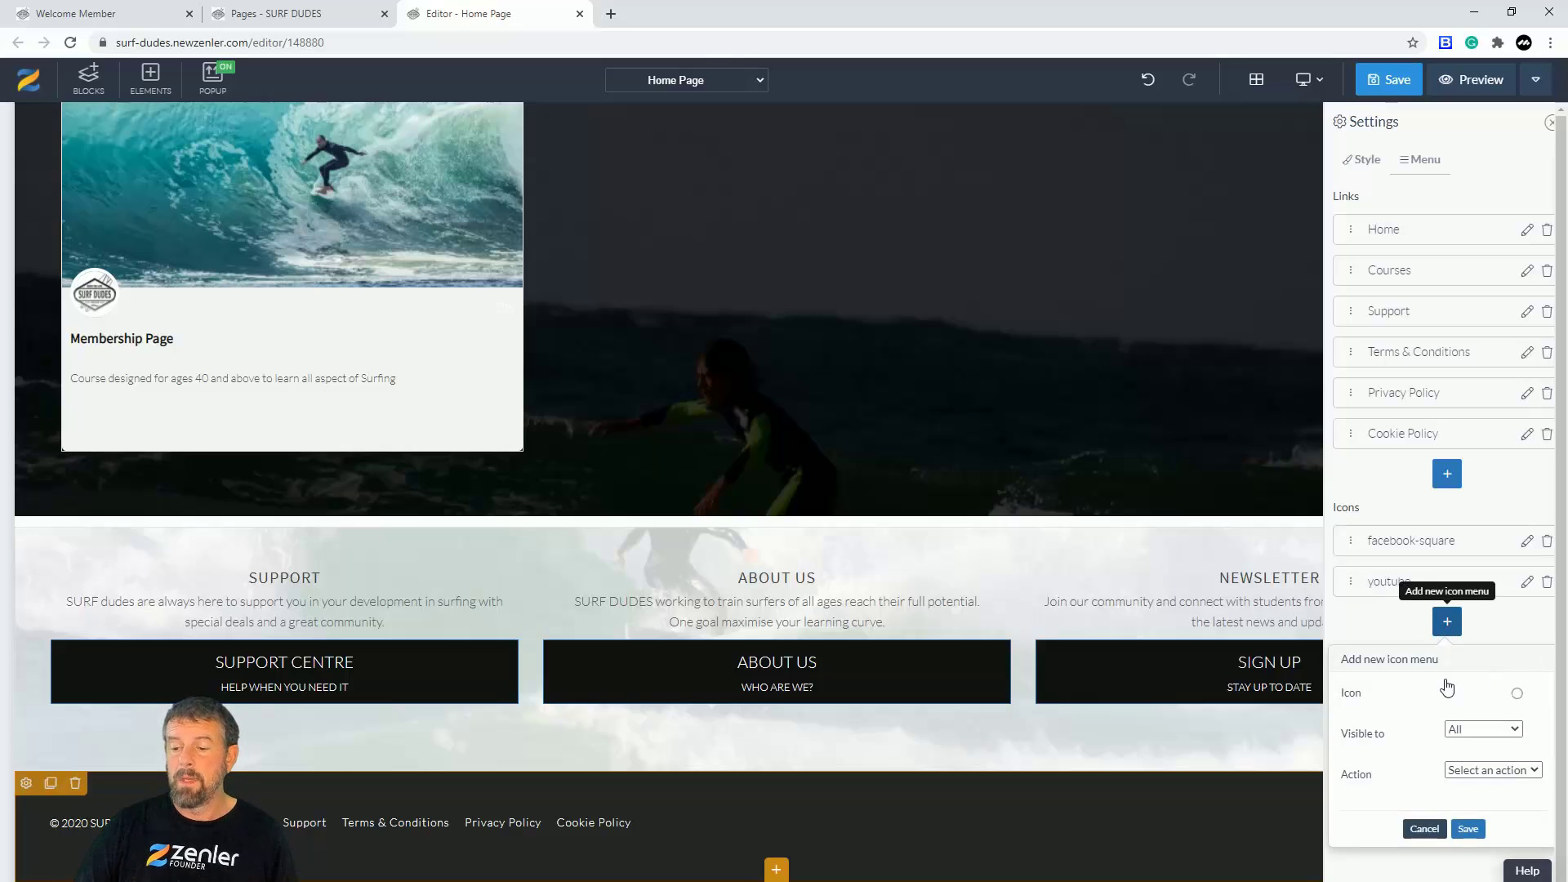
left_click(1531, 700)
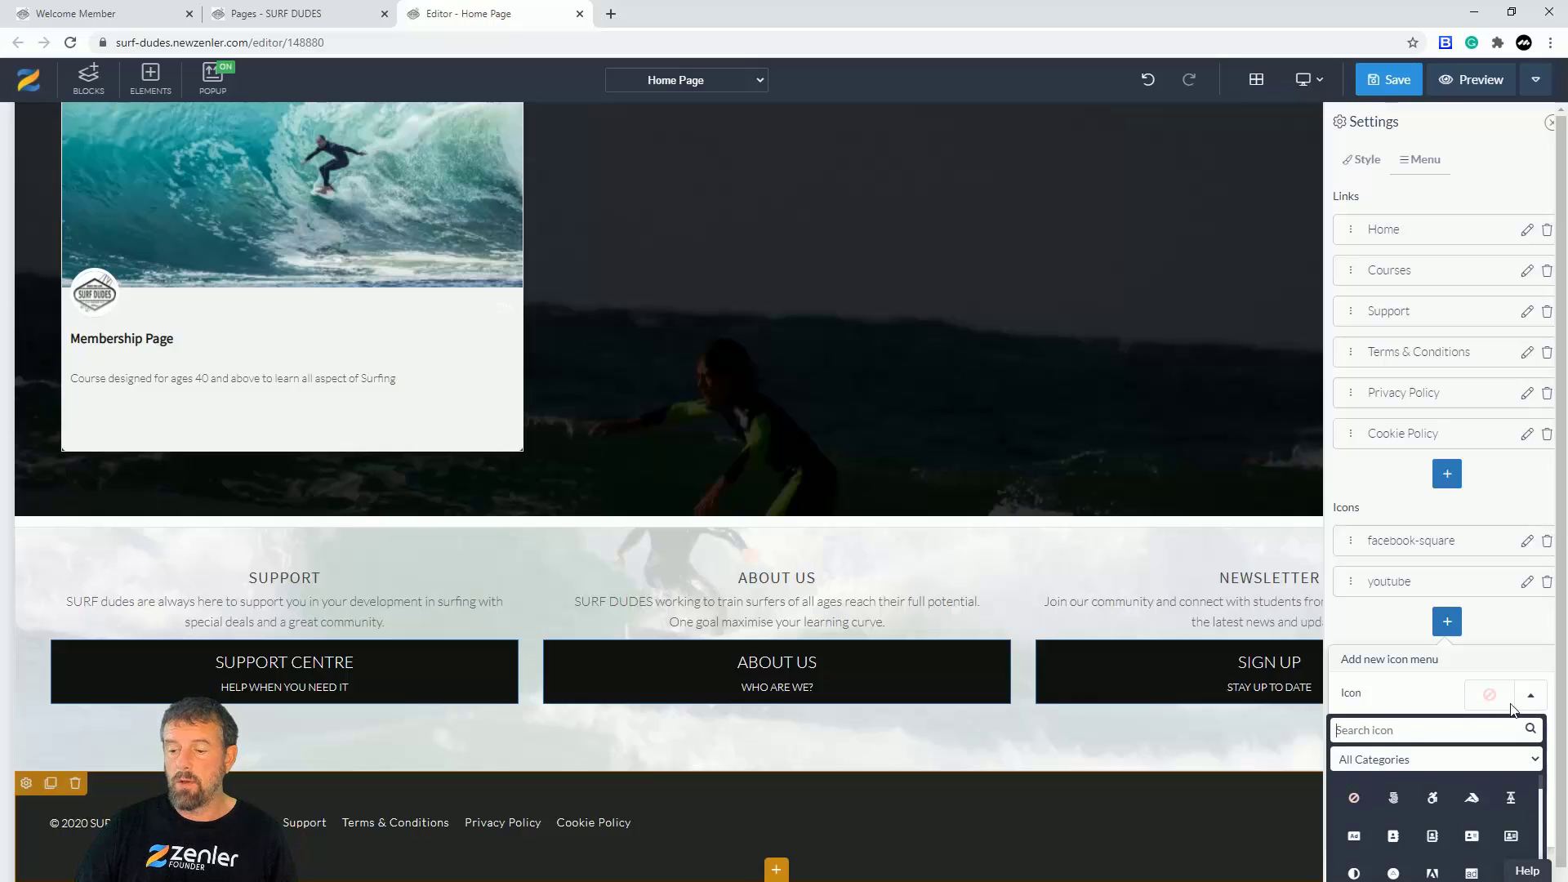
type("l")
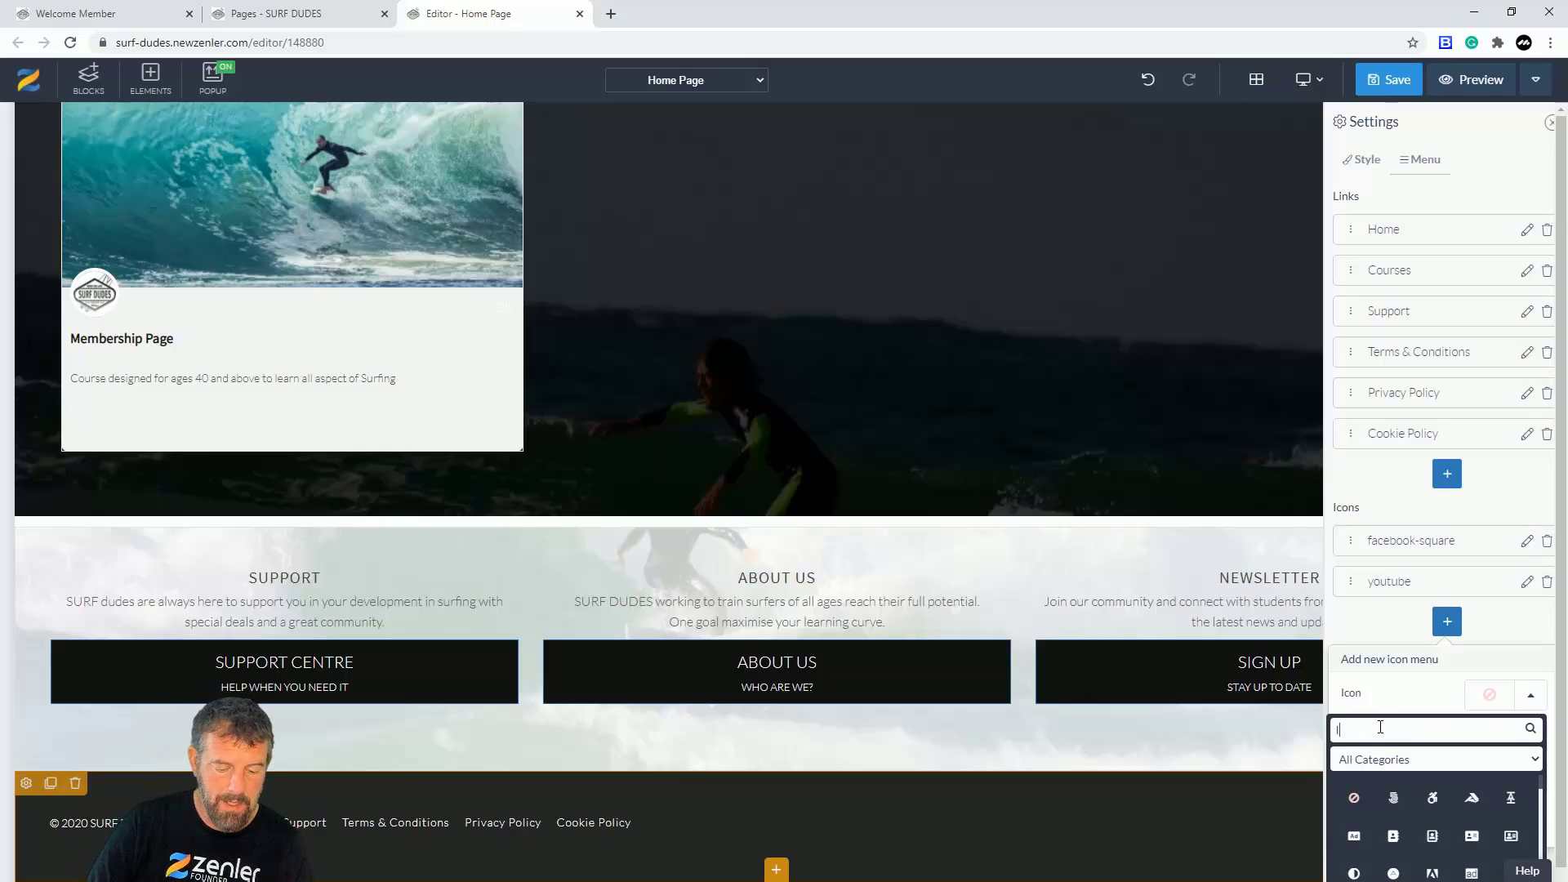
type("nsta")
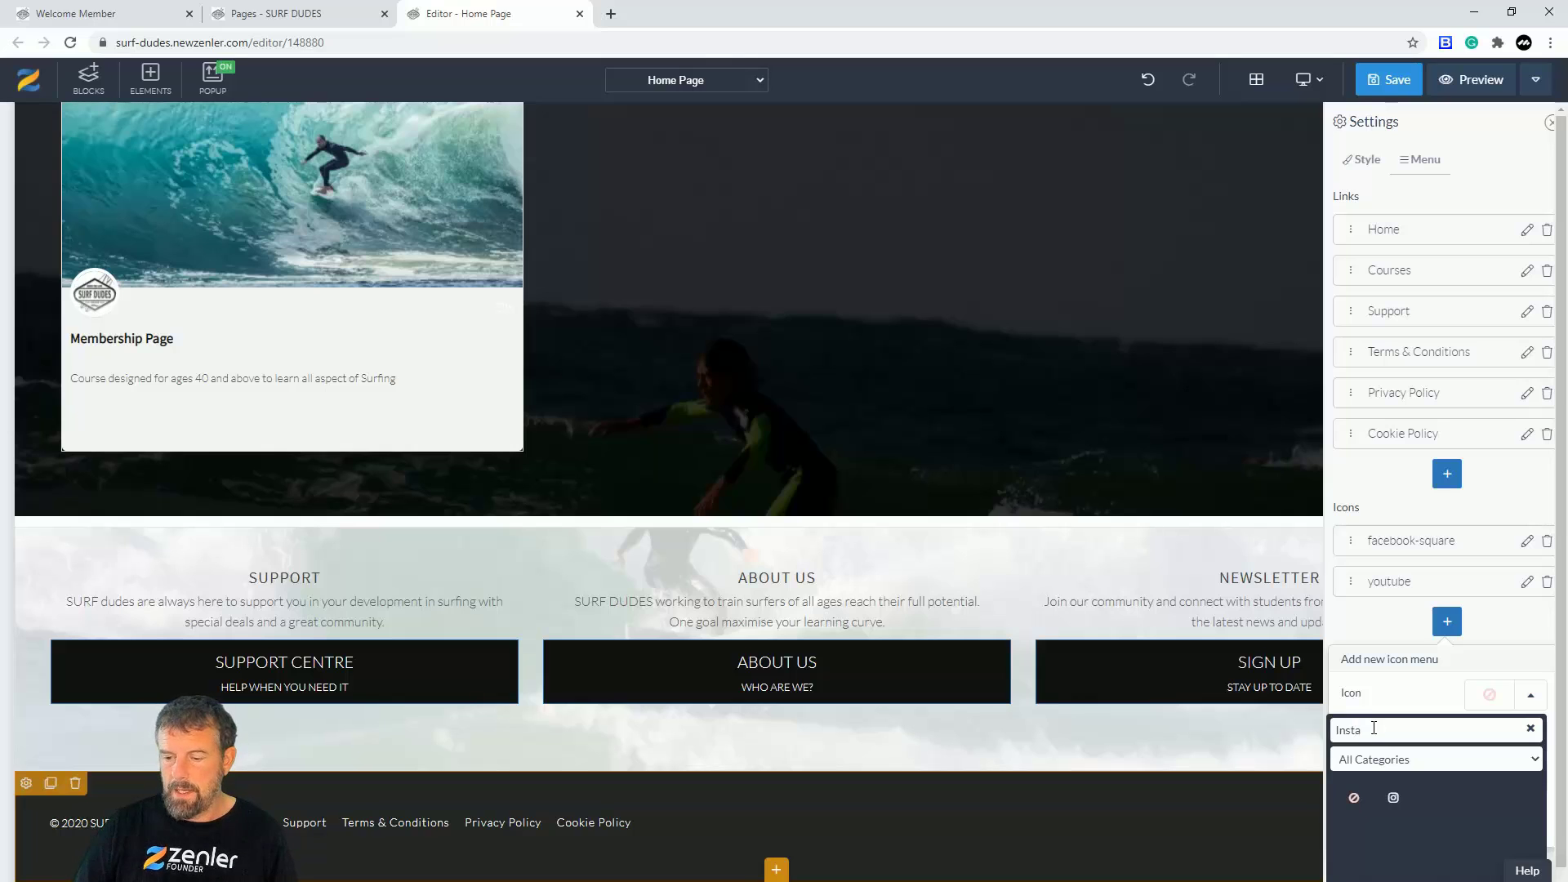
left_click(1393, 798)
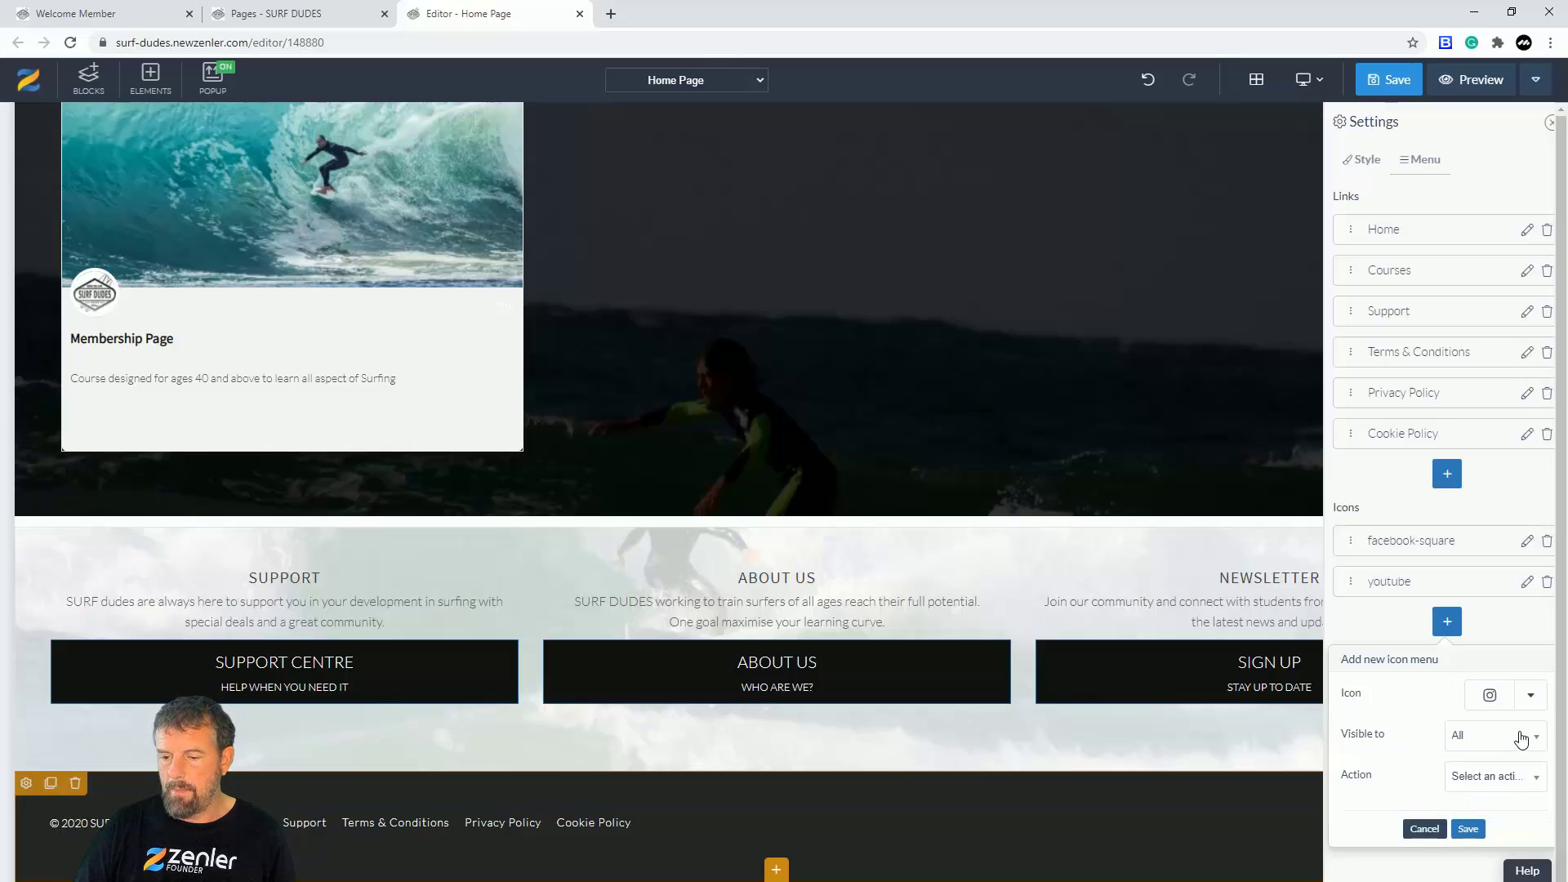
left_click(1507, 780)
left_click(1478, 833)
scroll(1461, 707, "down", 1)
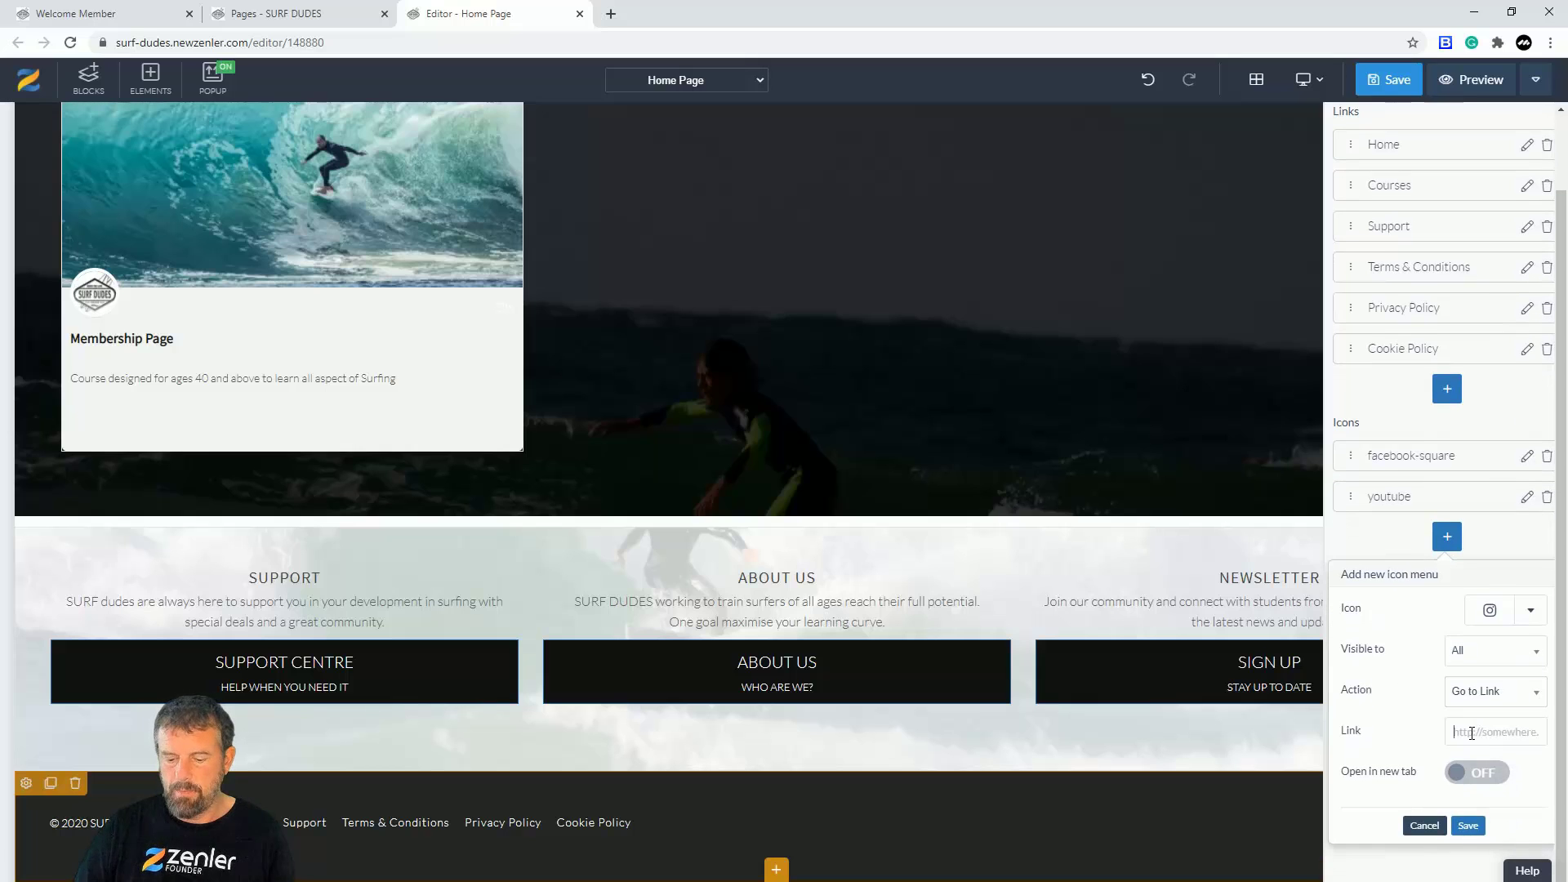
type("#")
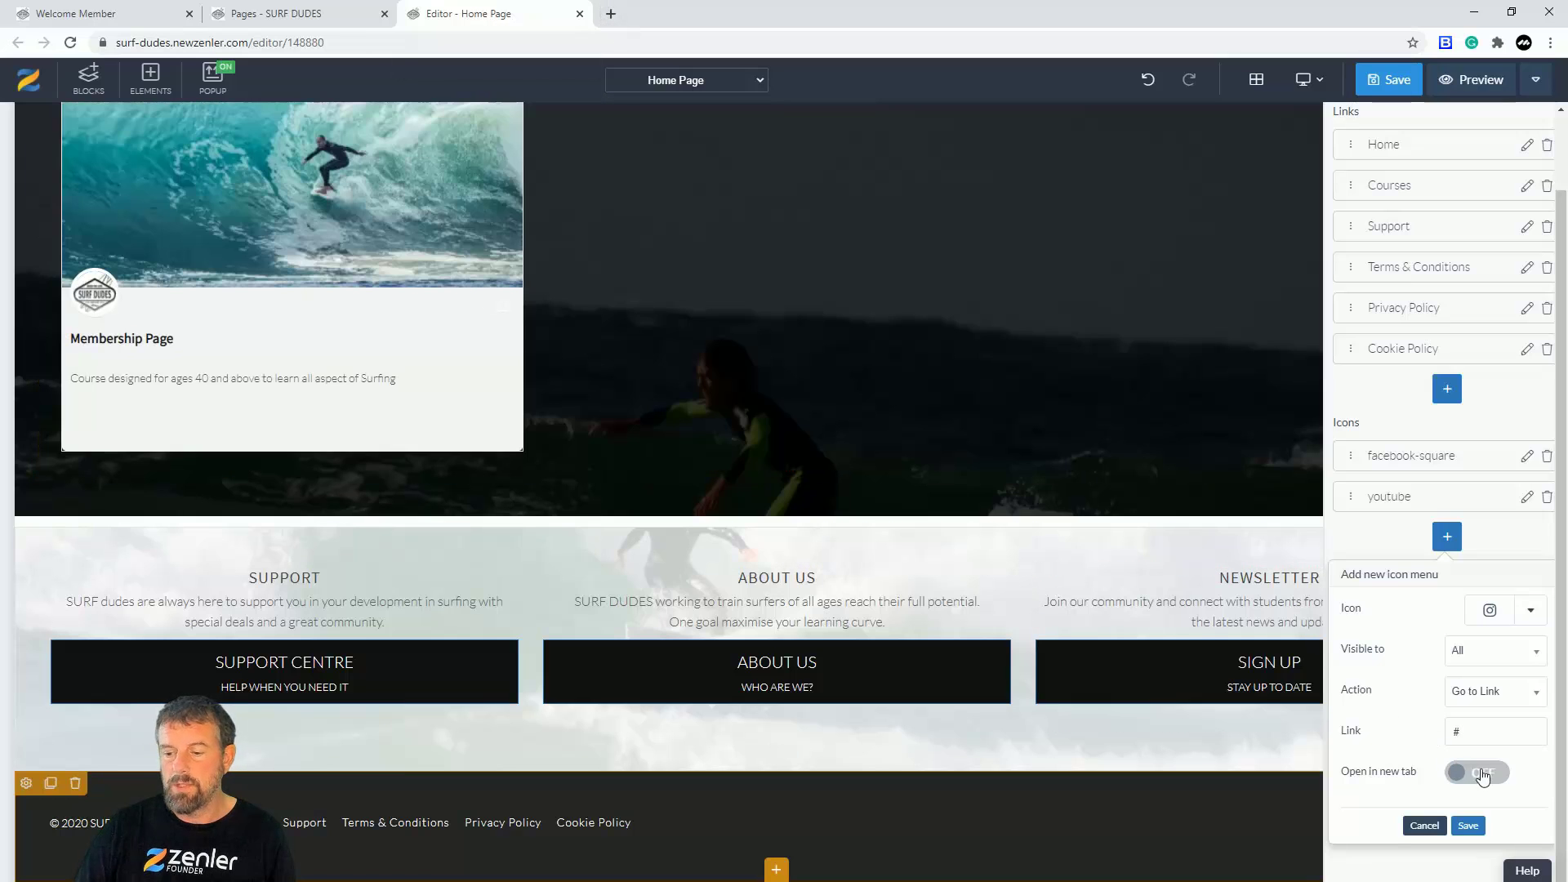
left_click(1484, 776)
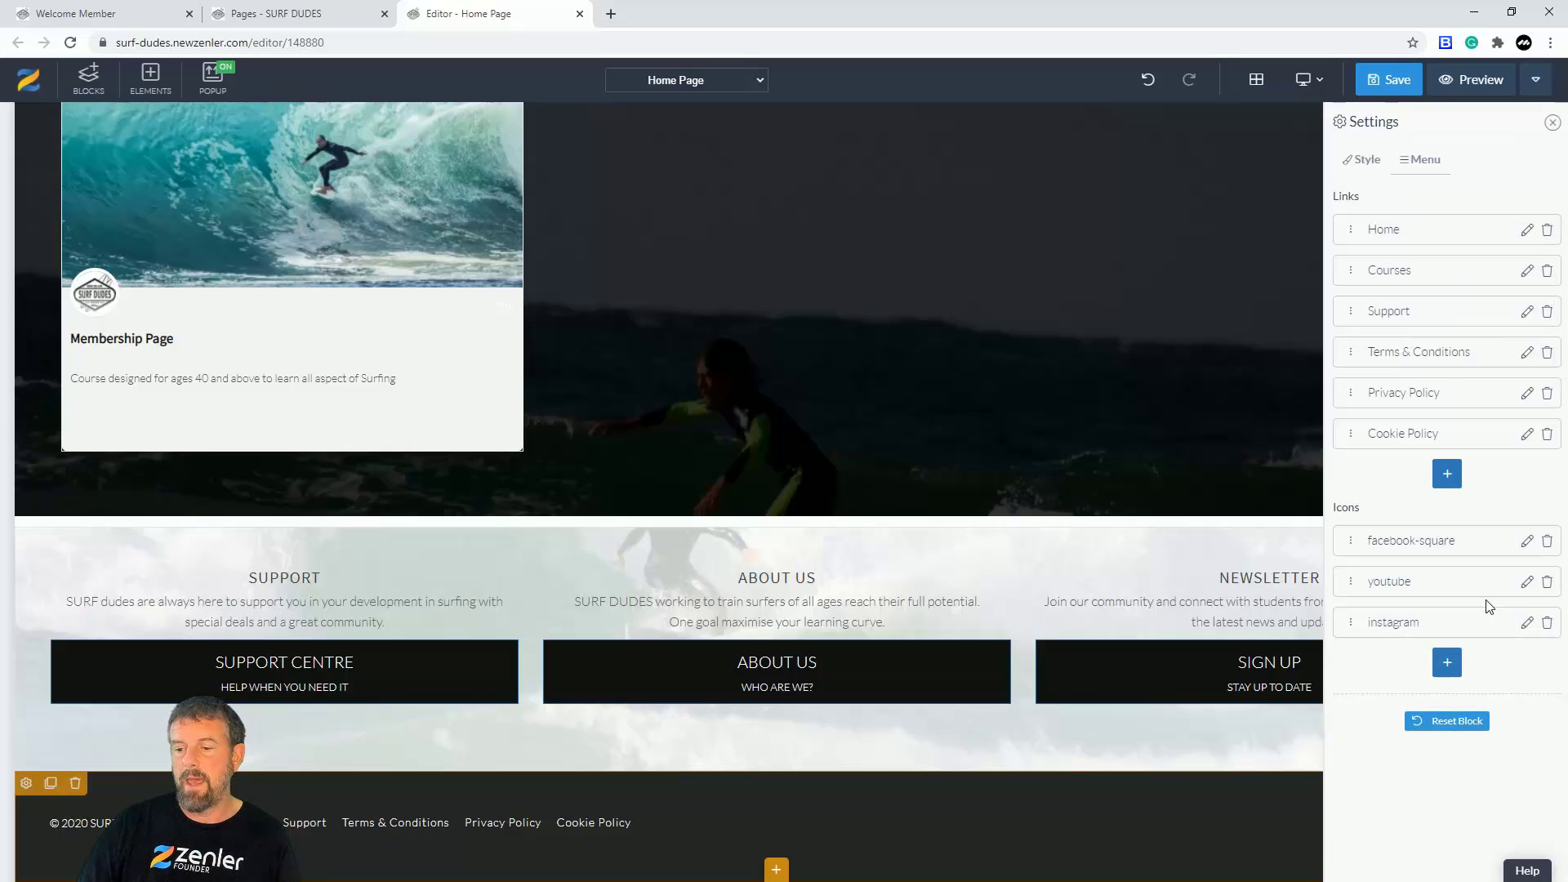
left_click(1526, 582)
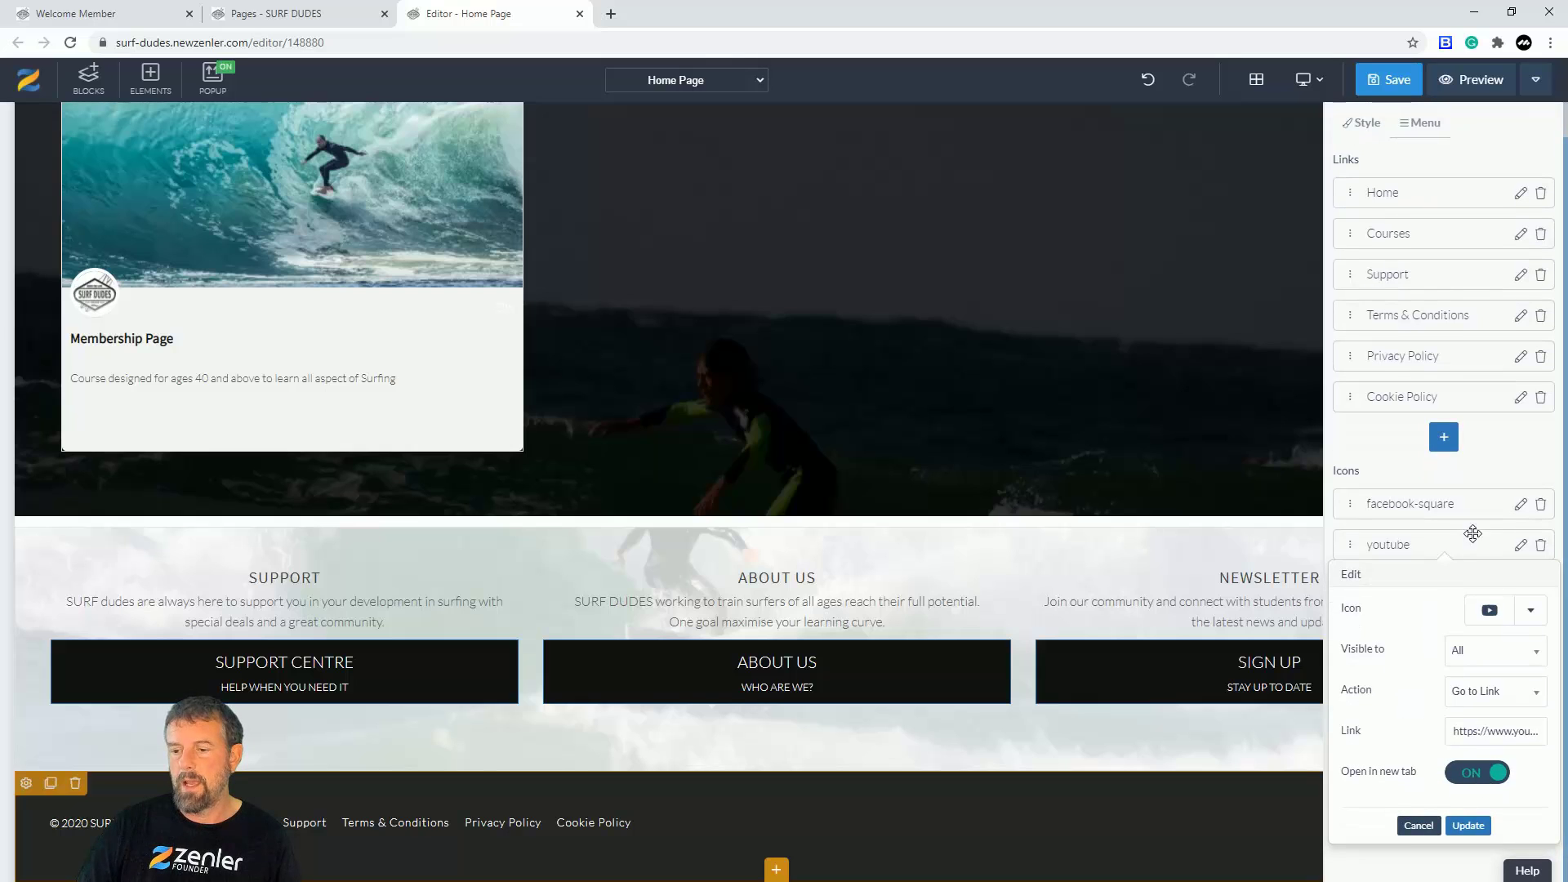
Step: Review the Facebook icon entry's settings and cancel without changes
left_click(1519, 505)
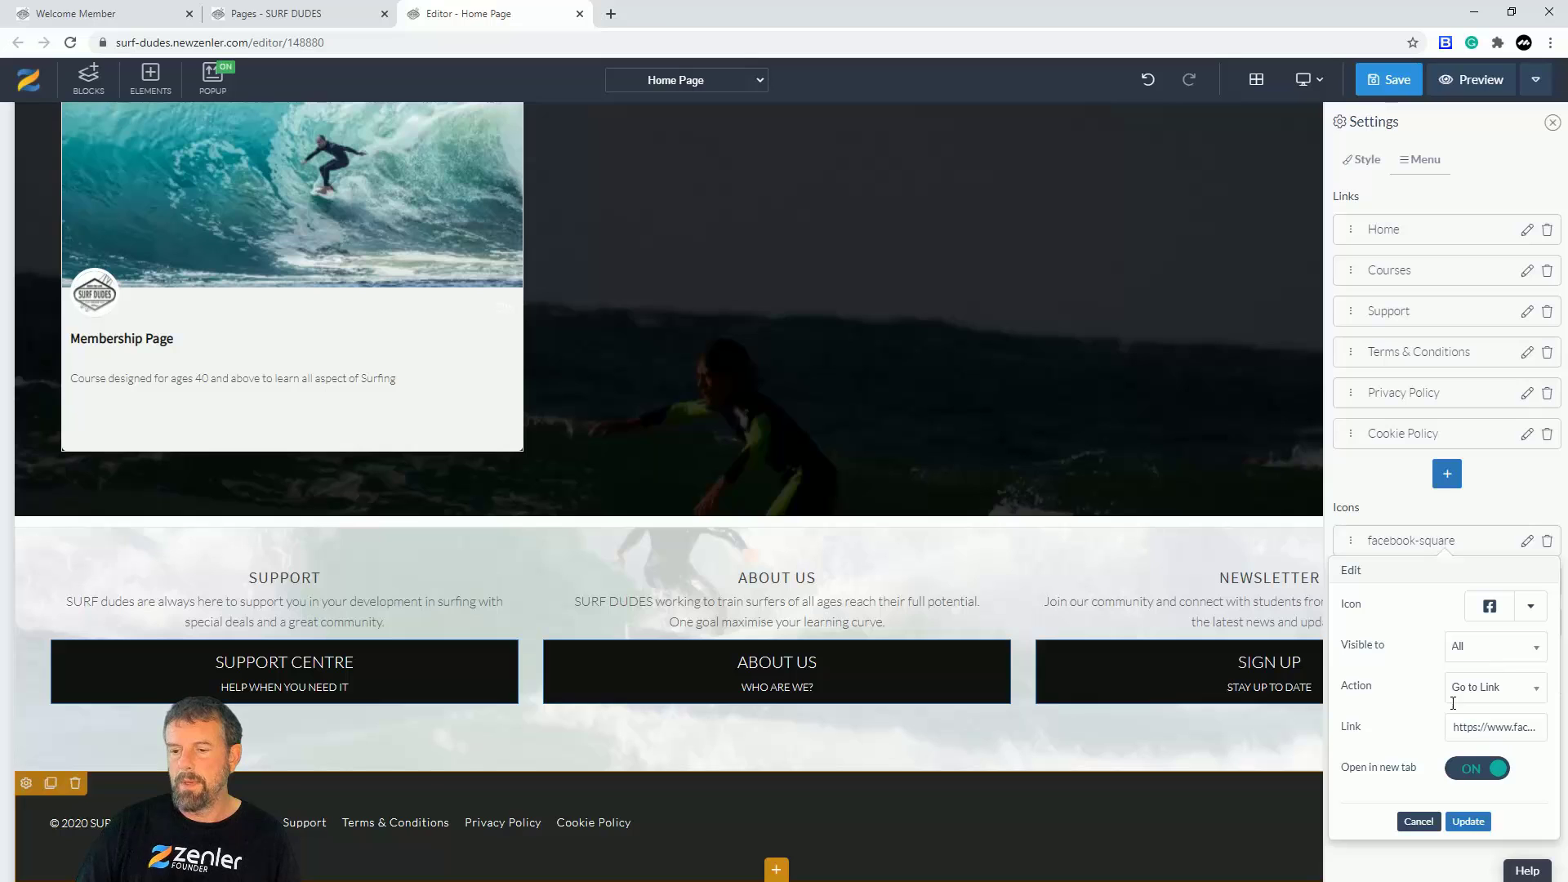
left_click(1425, 822)
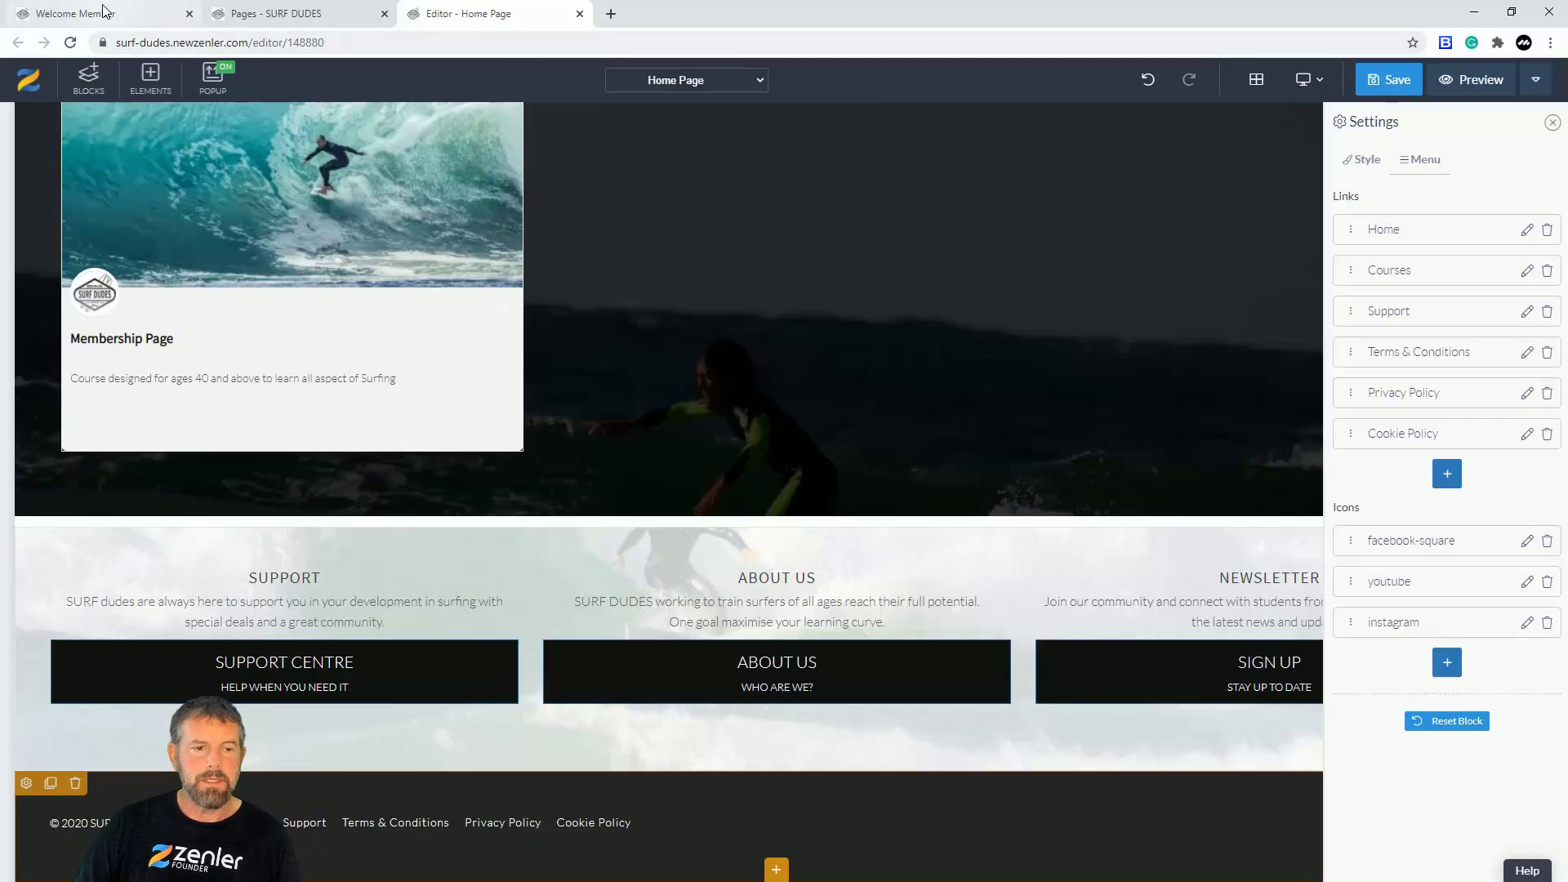
Step: Save the Home Page and reload the live site to confirm the footer's Facebook, YouTube and Instagram icons
left_click(106, 13)
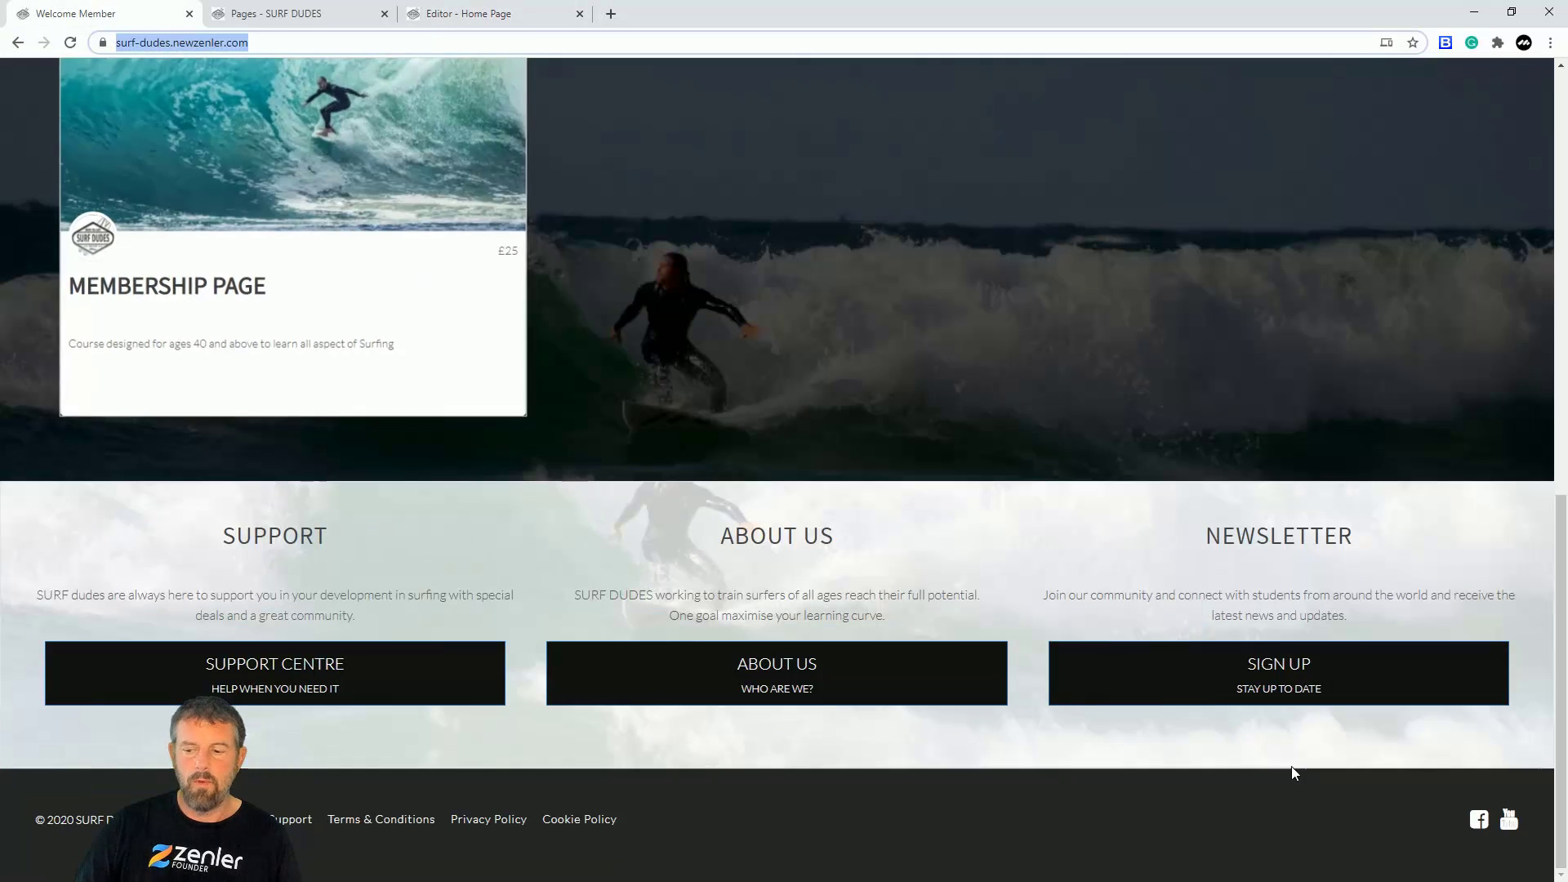
left_click(470, 13)
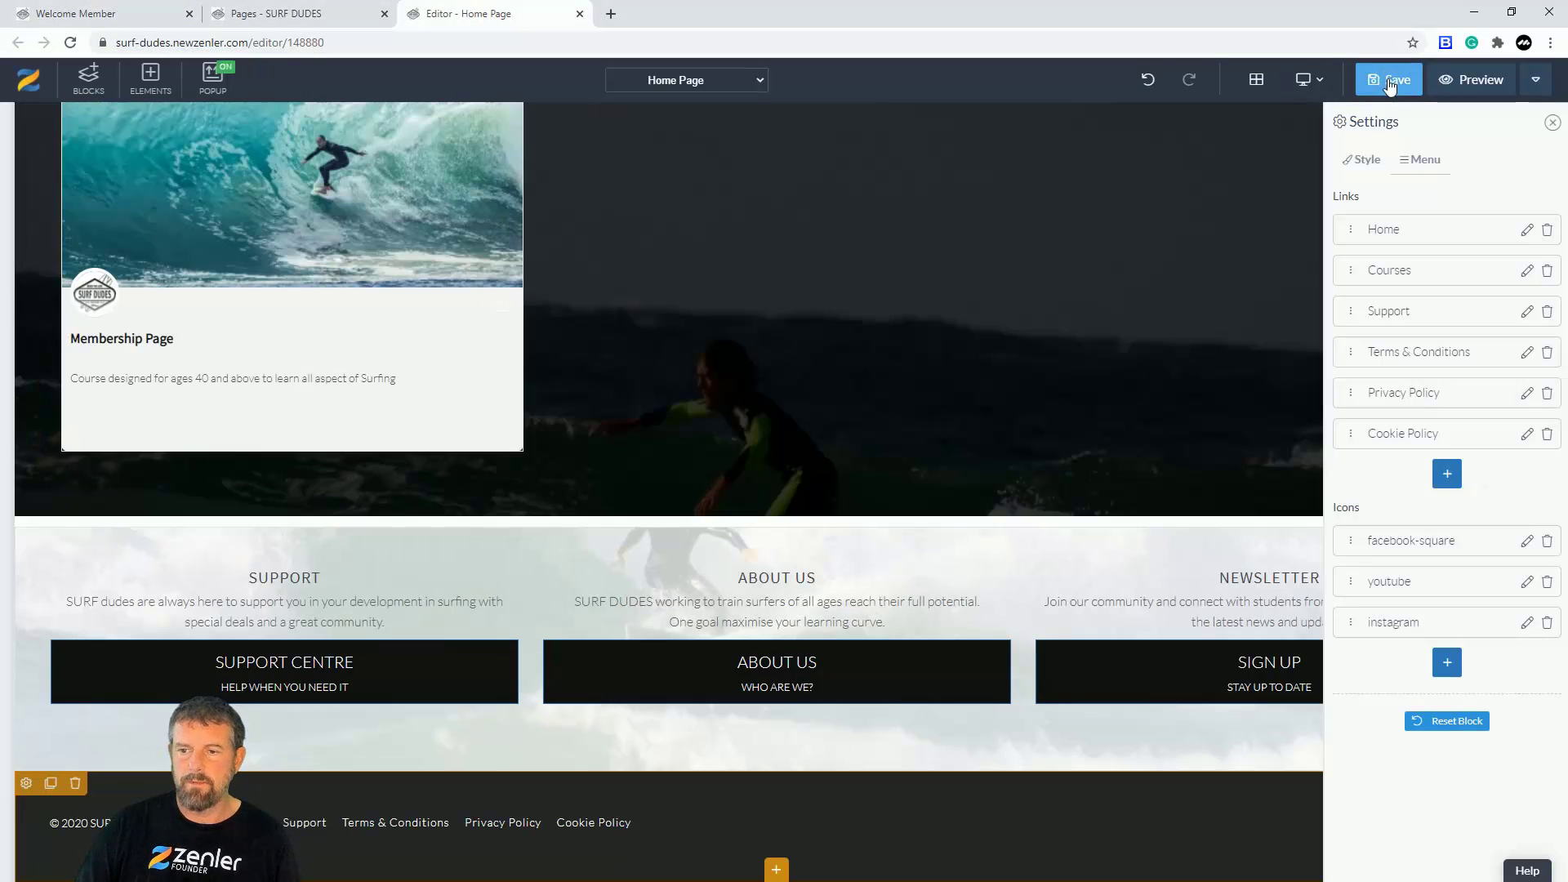
left_click(1392, 79)
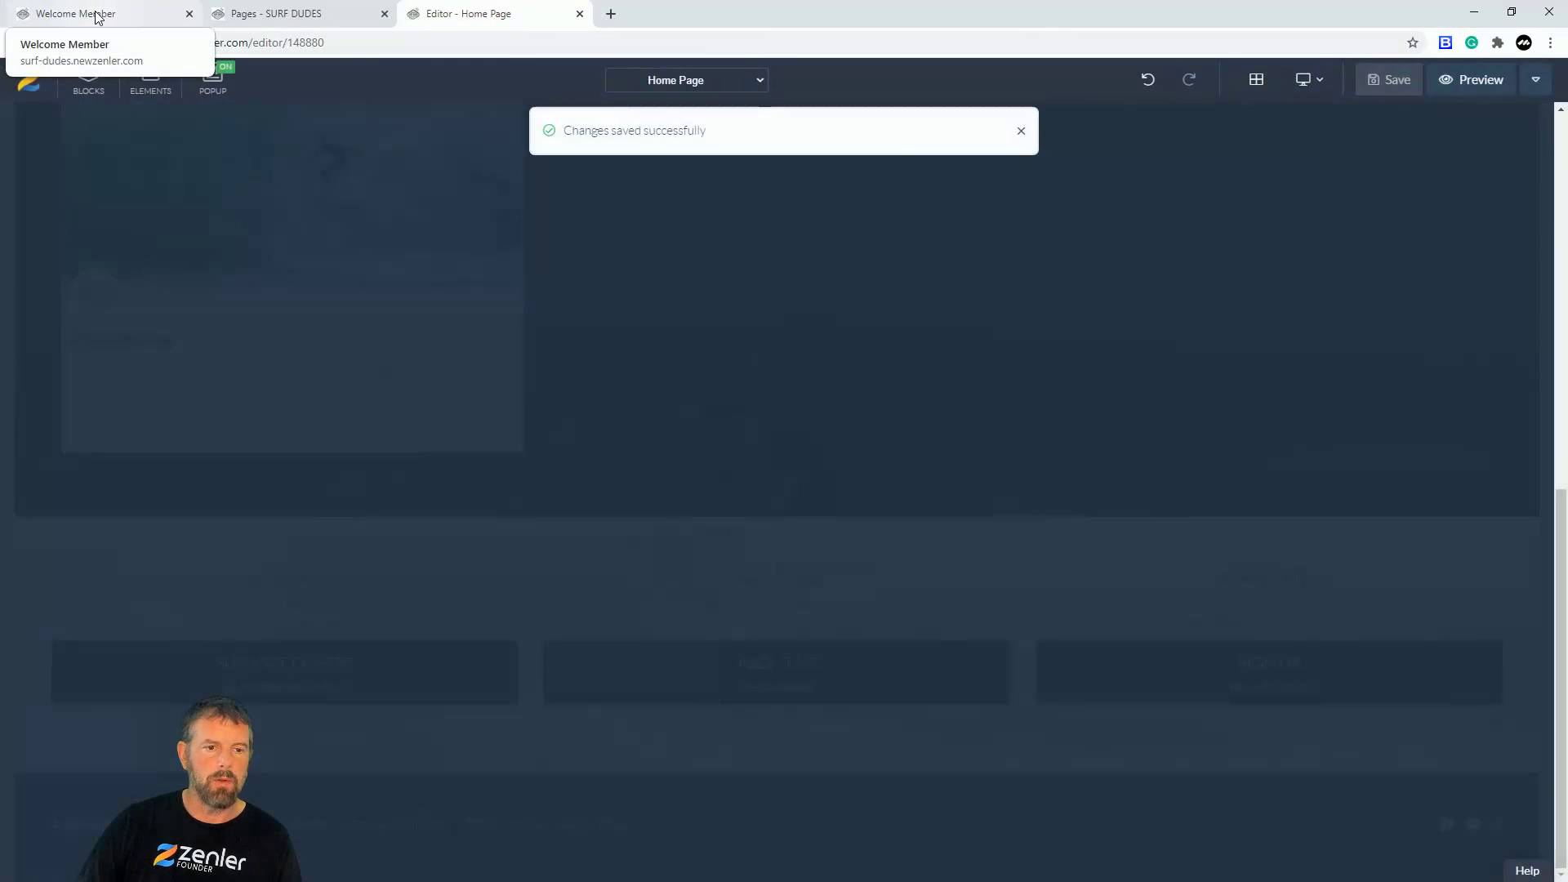
left_click(107, 16)
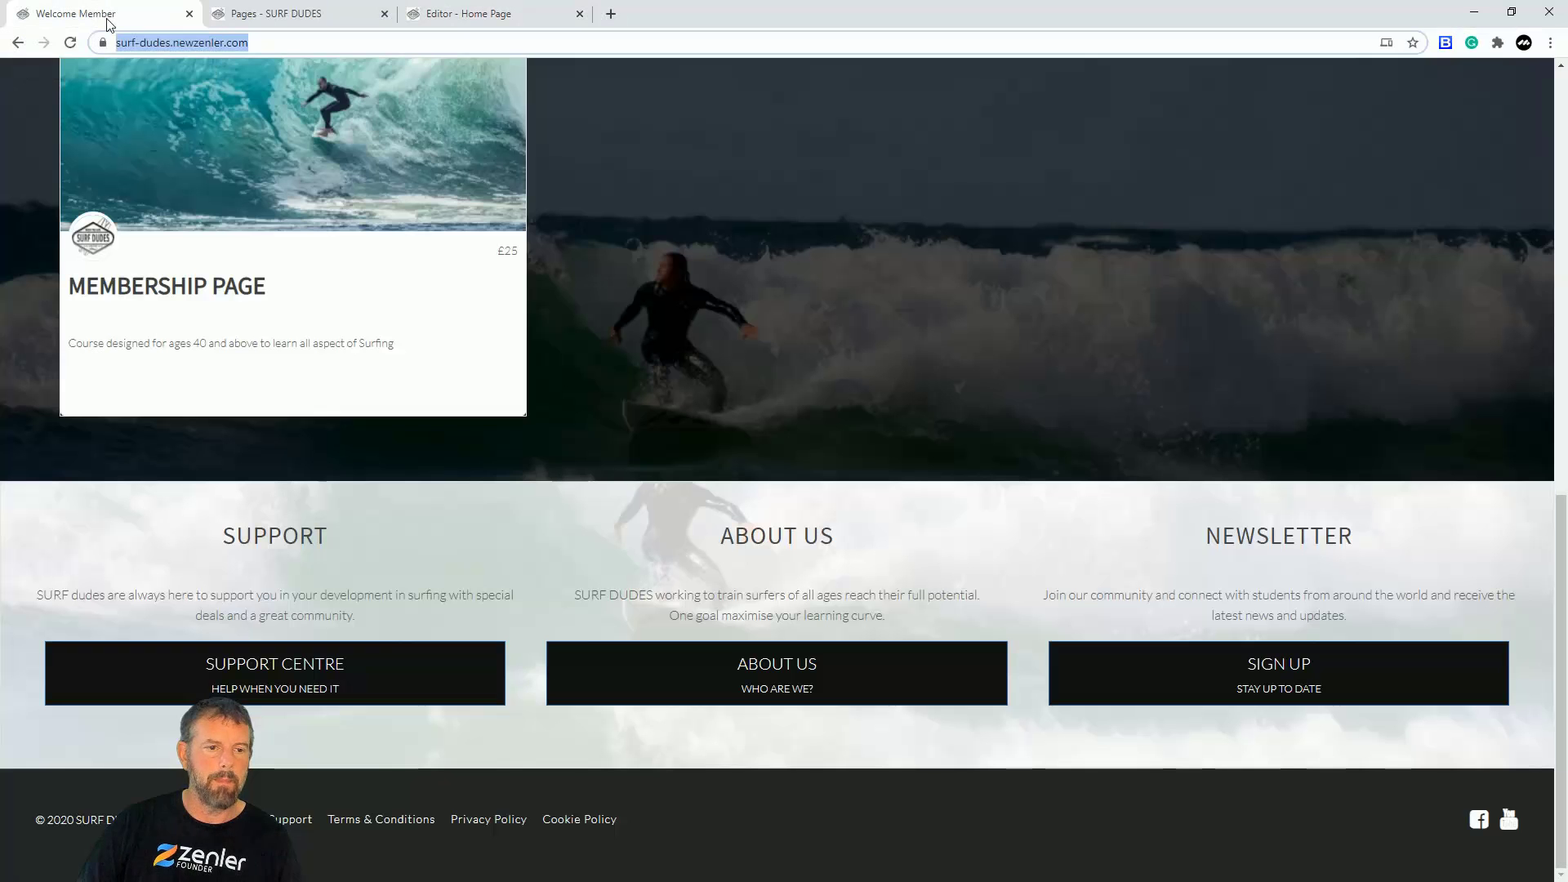
left_click(70, 43)
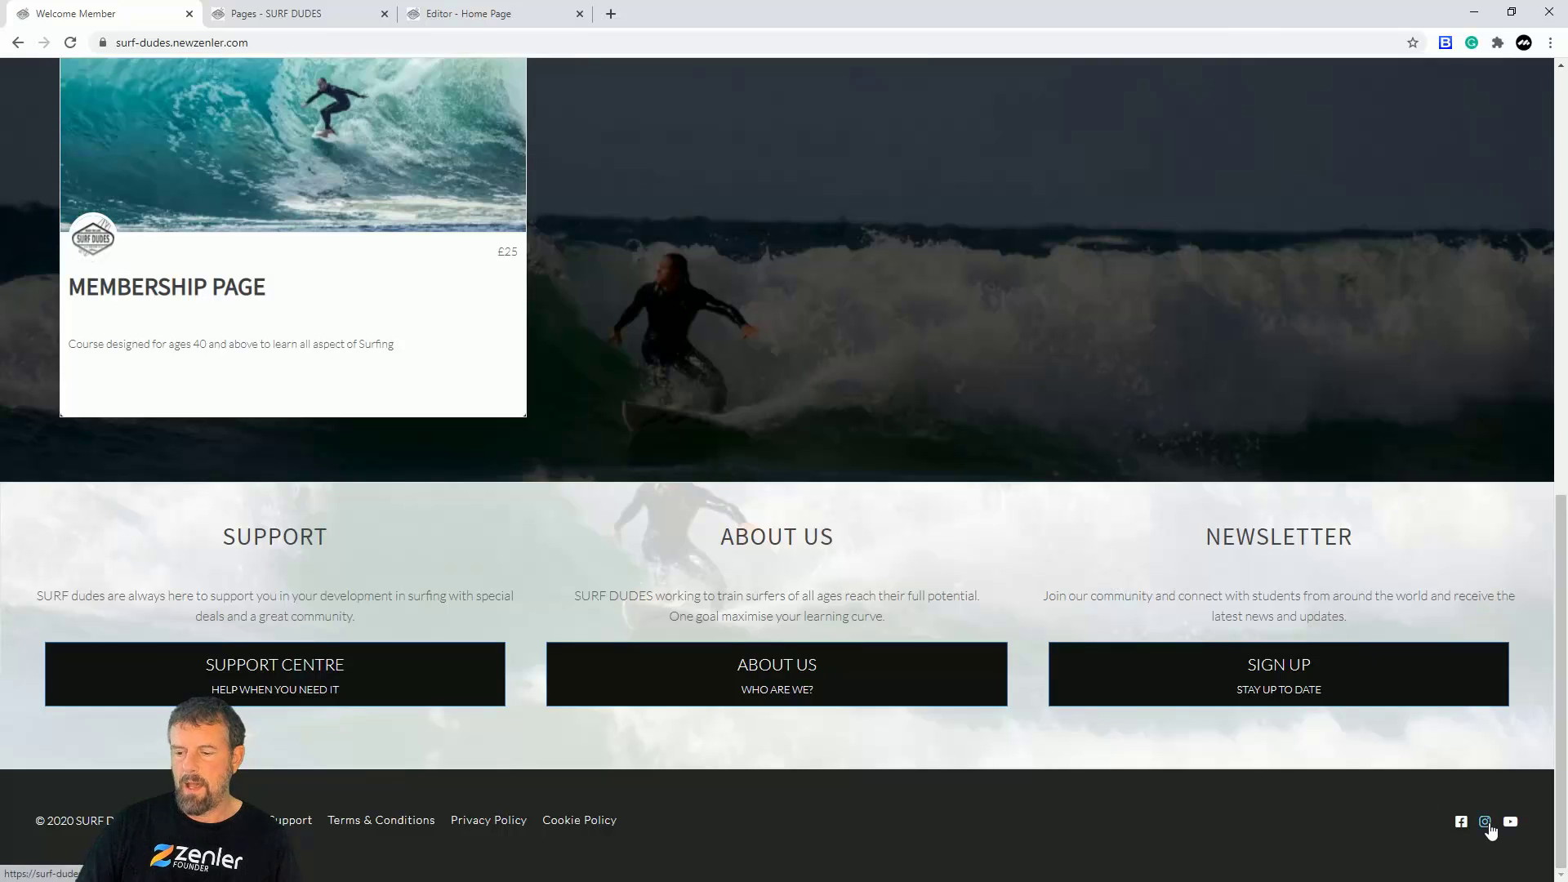
left_click(459, 14)
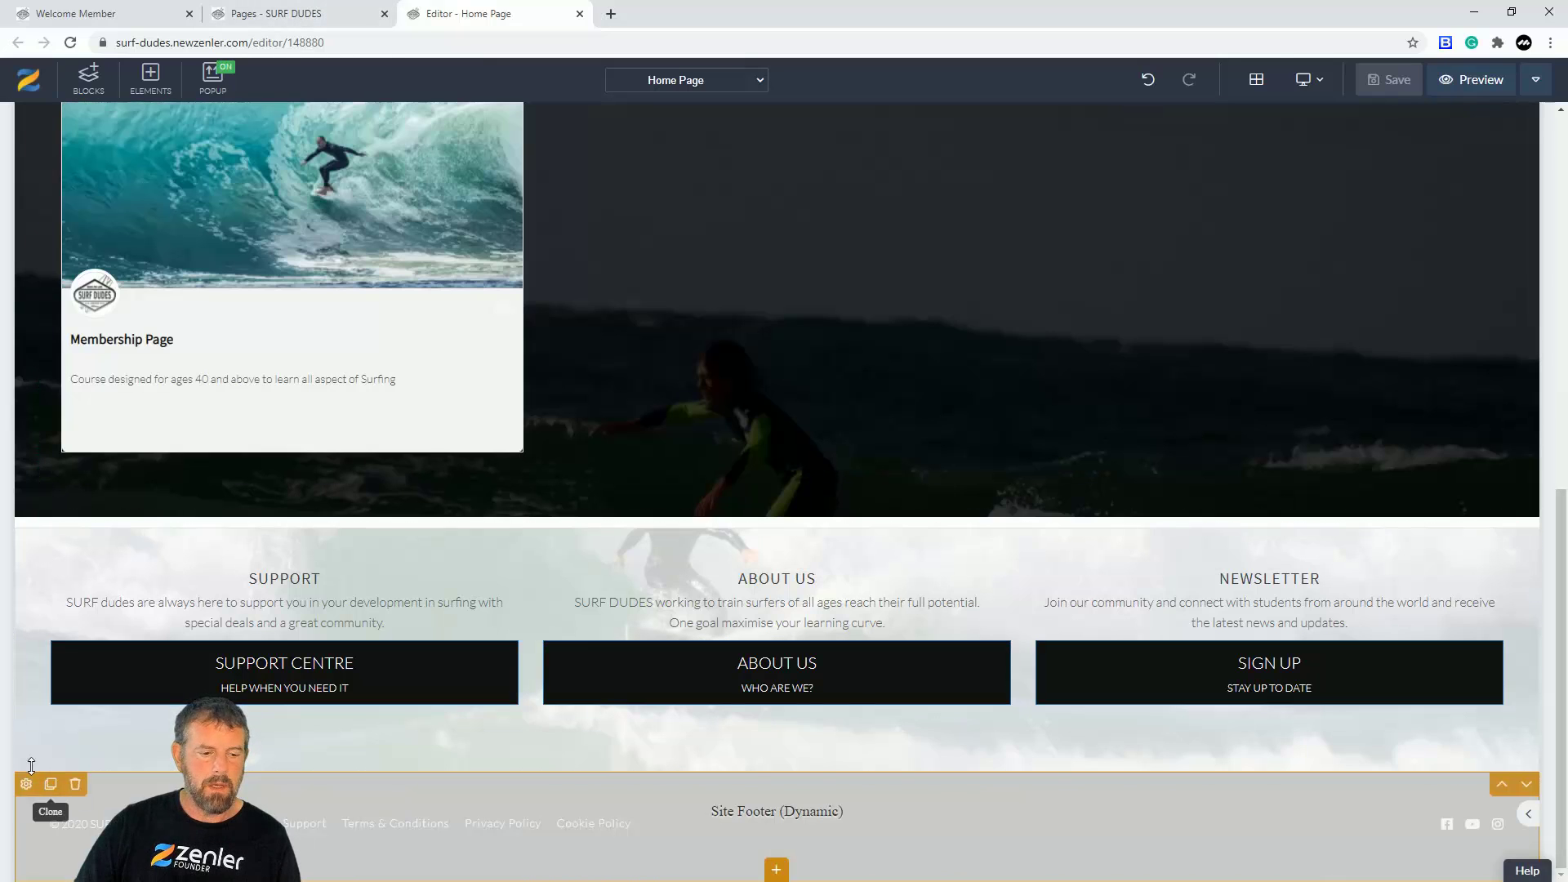
Step: Start a new footer icon entry with the LinkedIn icon (searched 'linked'), set to Go to Link '#'
left_click(26, 784)
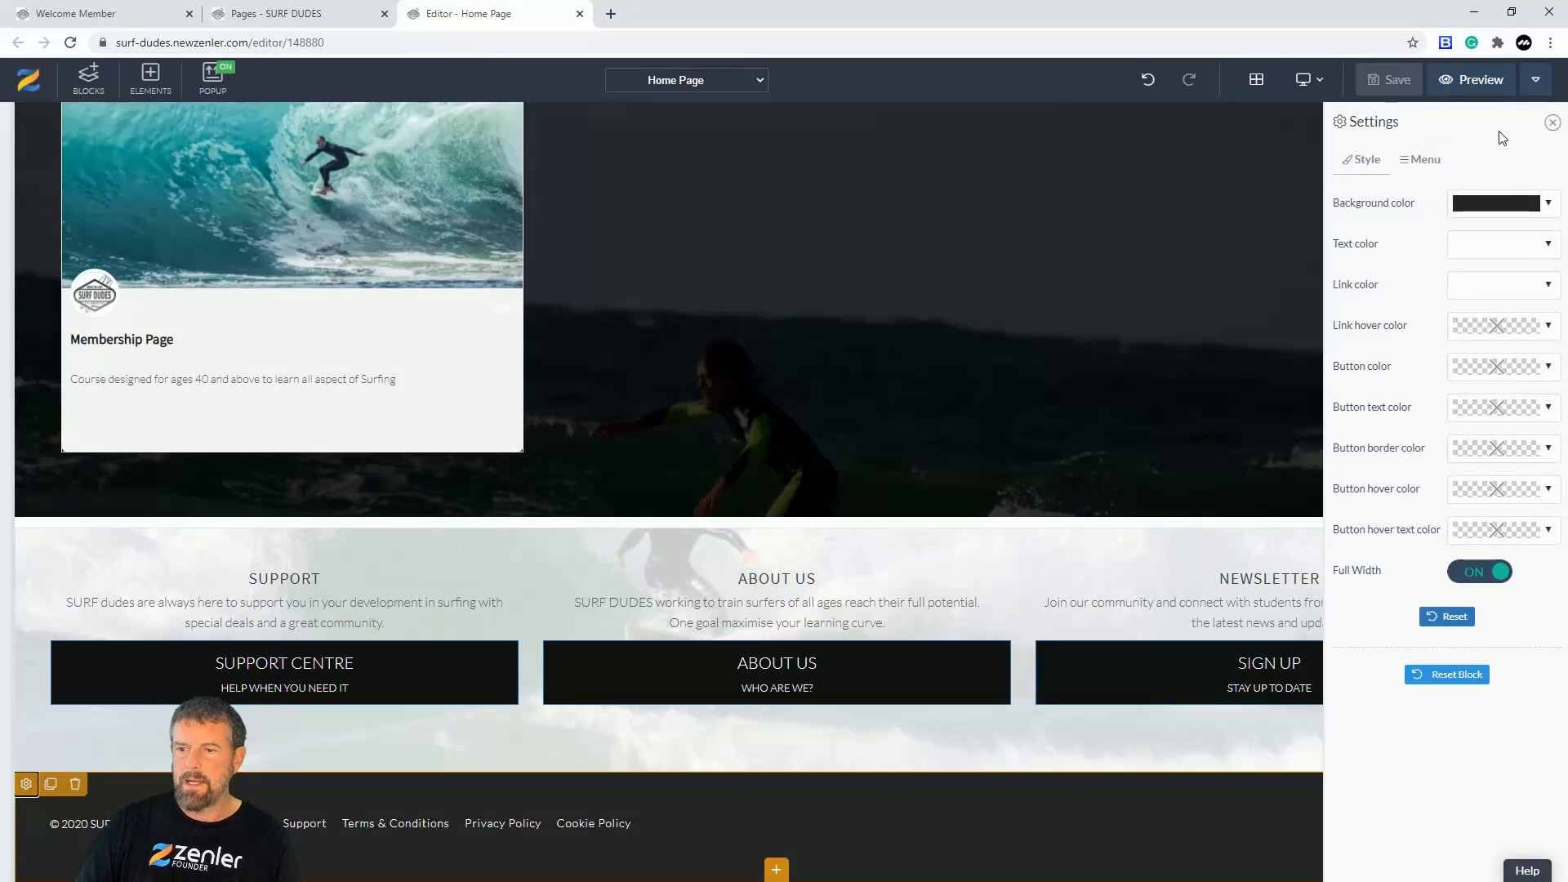
left_click(1425, 160)
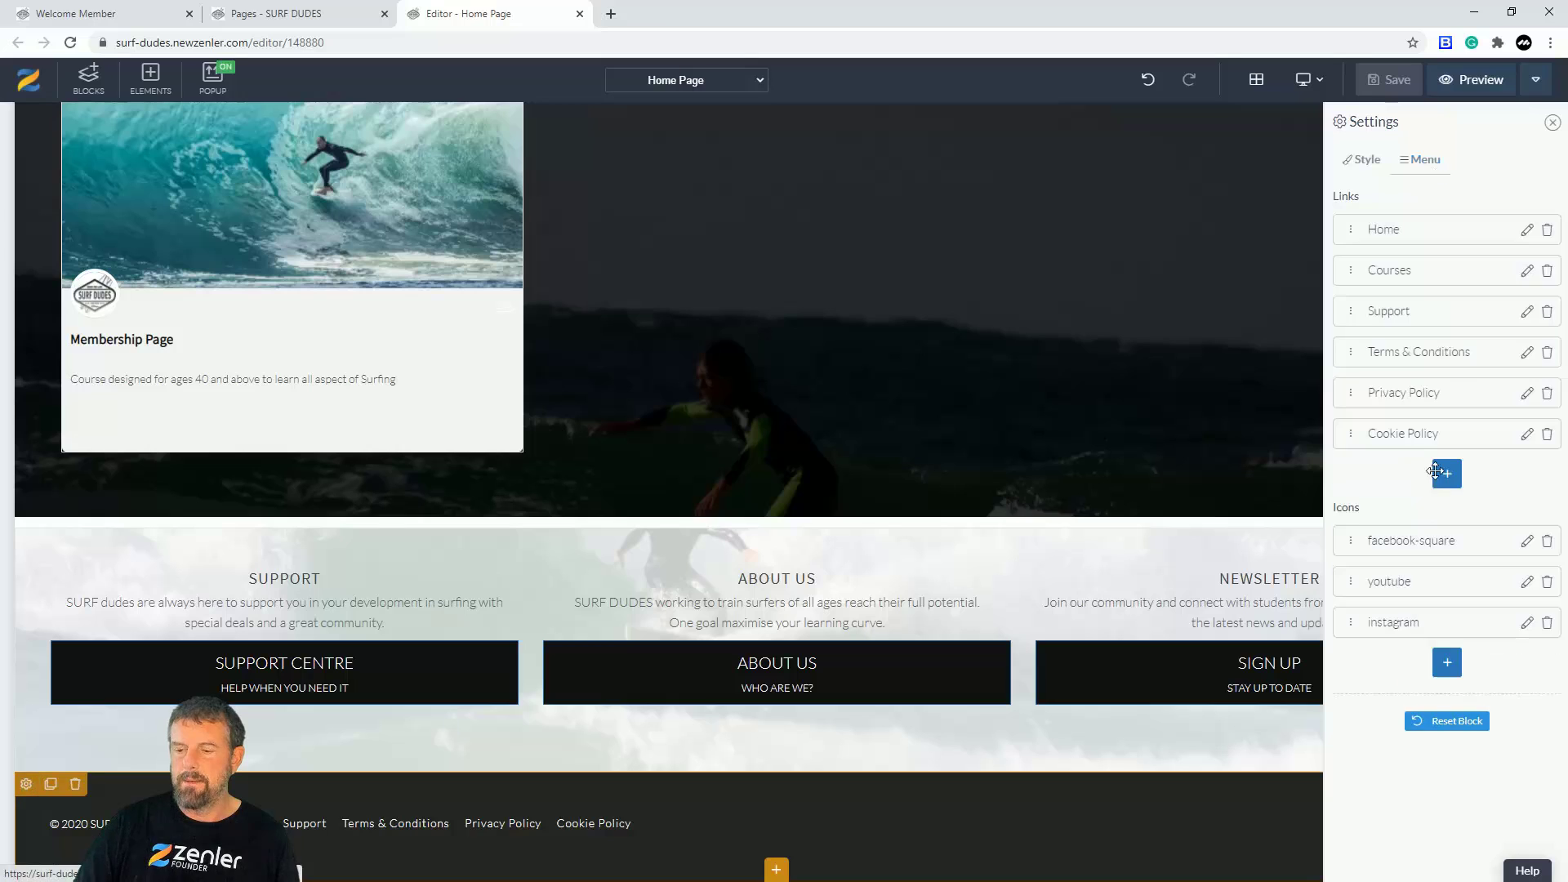
left_click(1447, 664)
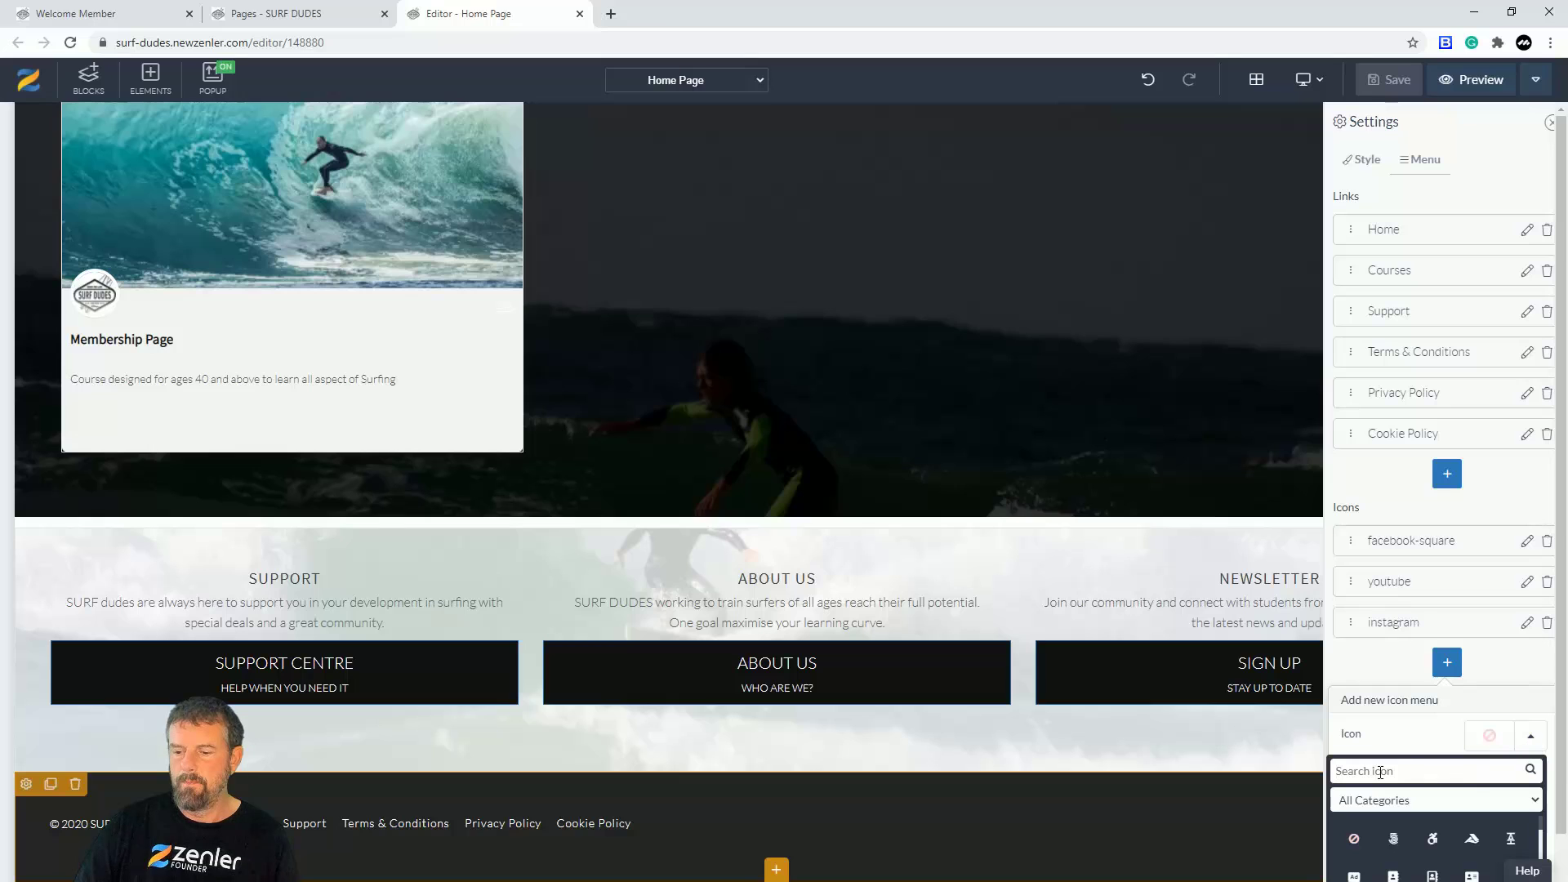
type("l")
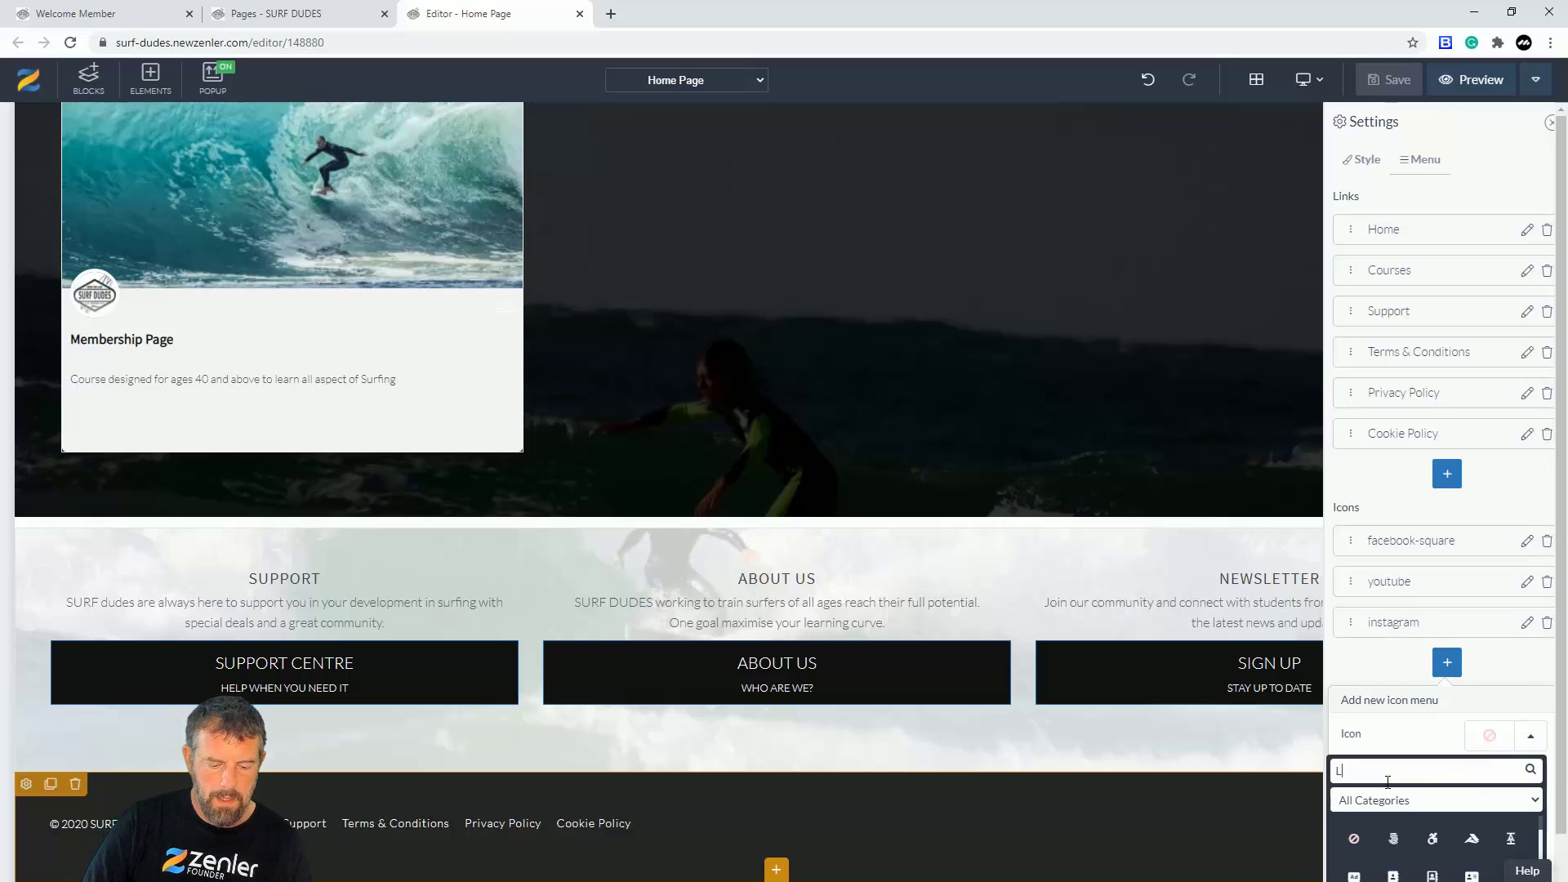
type("inked")
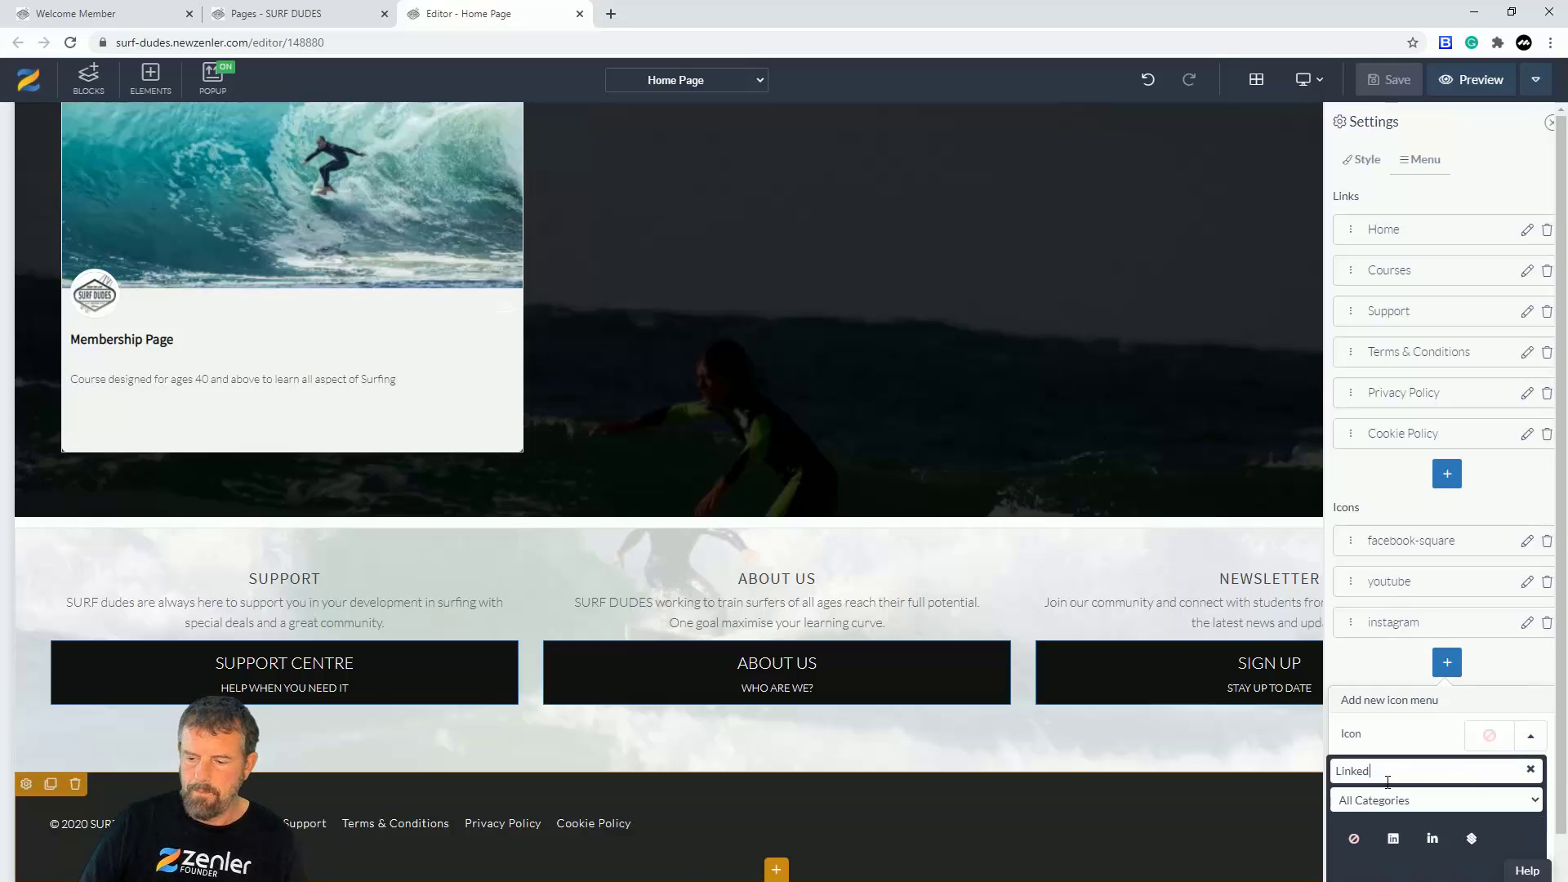
left_click(1394, 839)
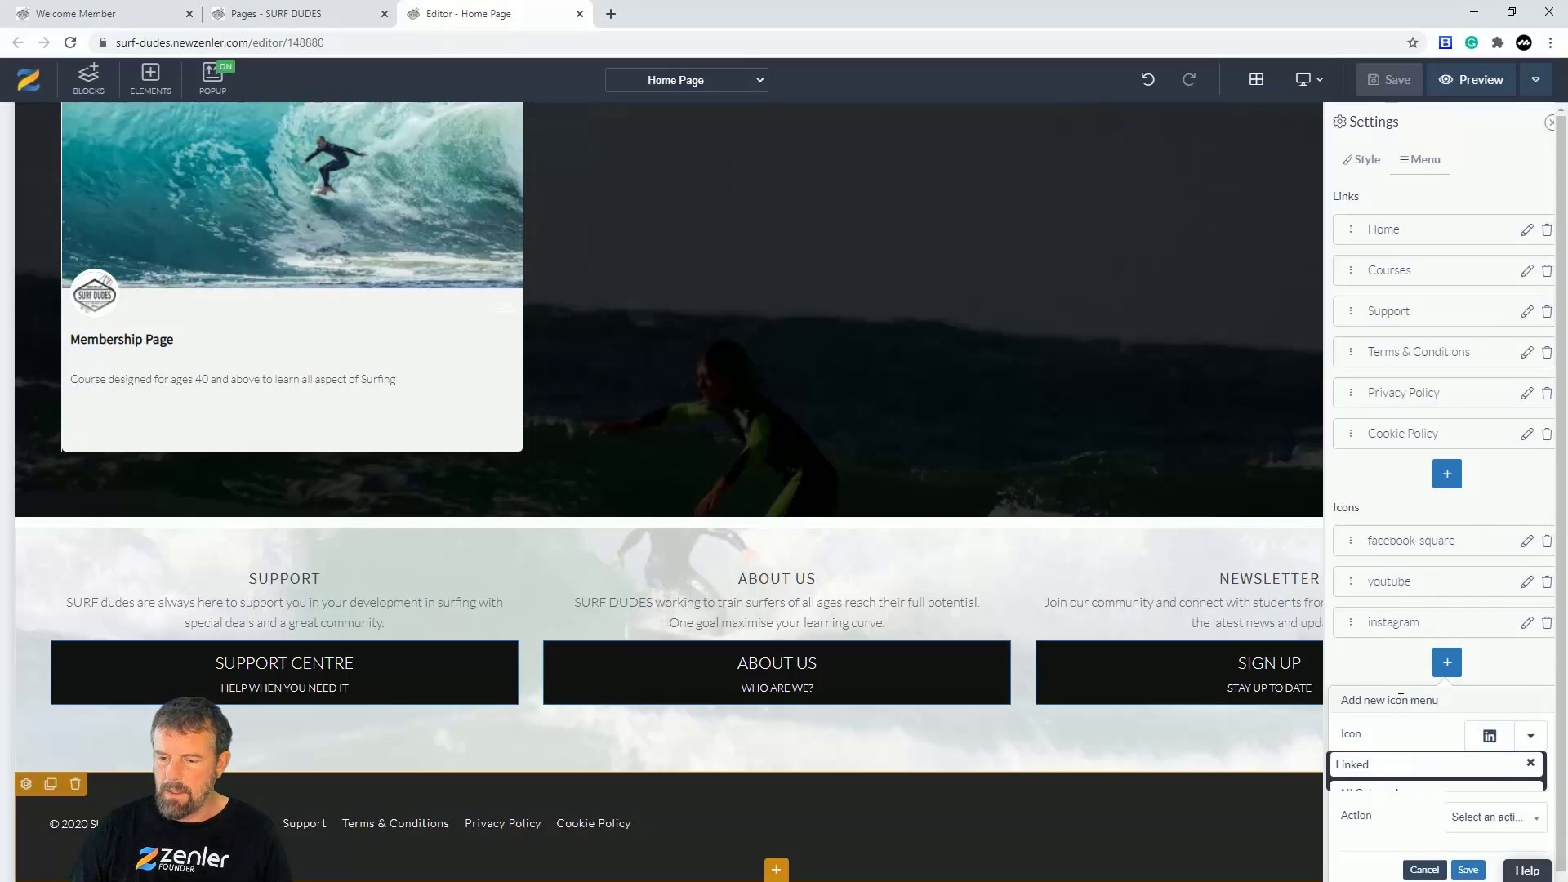
scroll(1511, 780, "down", 1)
left_click(1528, 780)
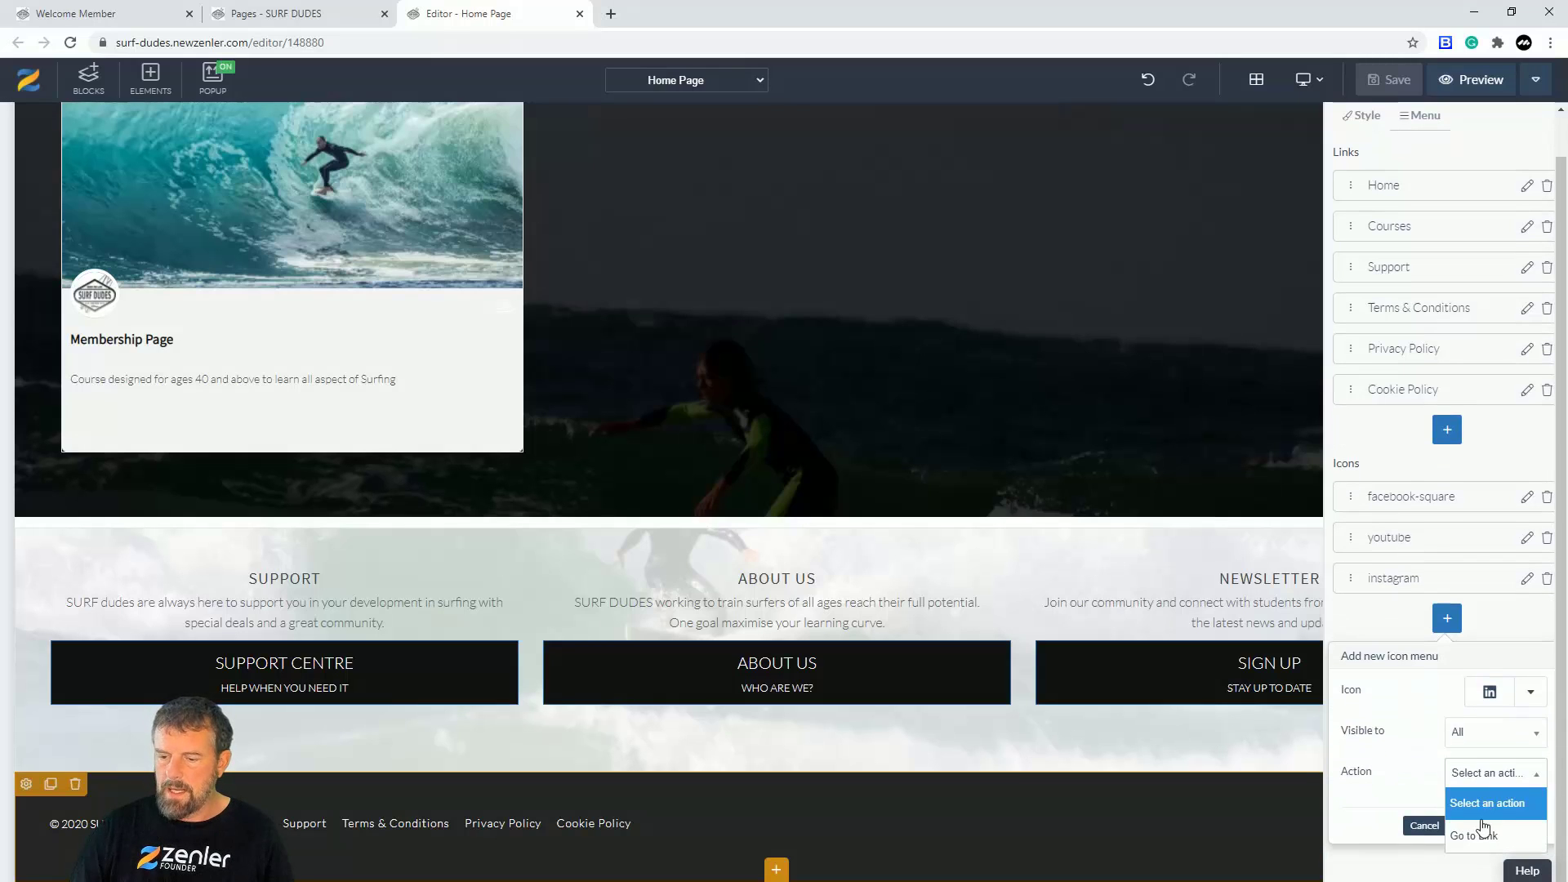
left_click(1478, 805)
scroll(1390, 748, "down", 2)
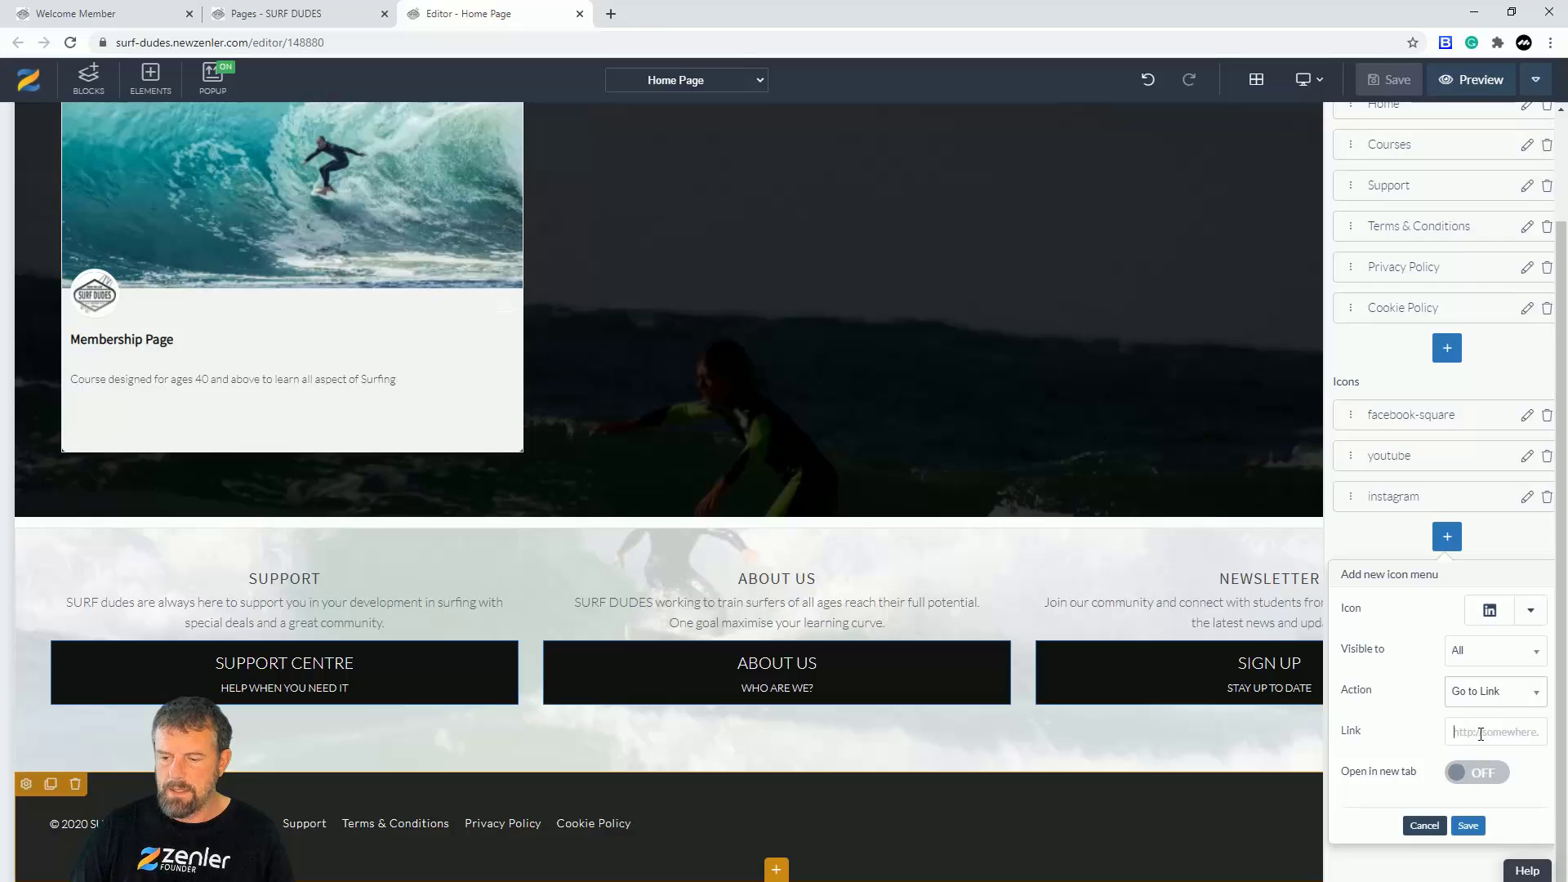
type("#")
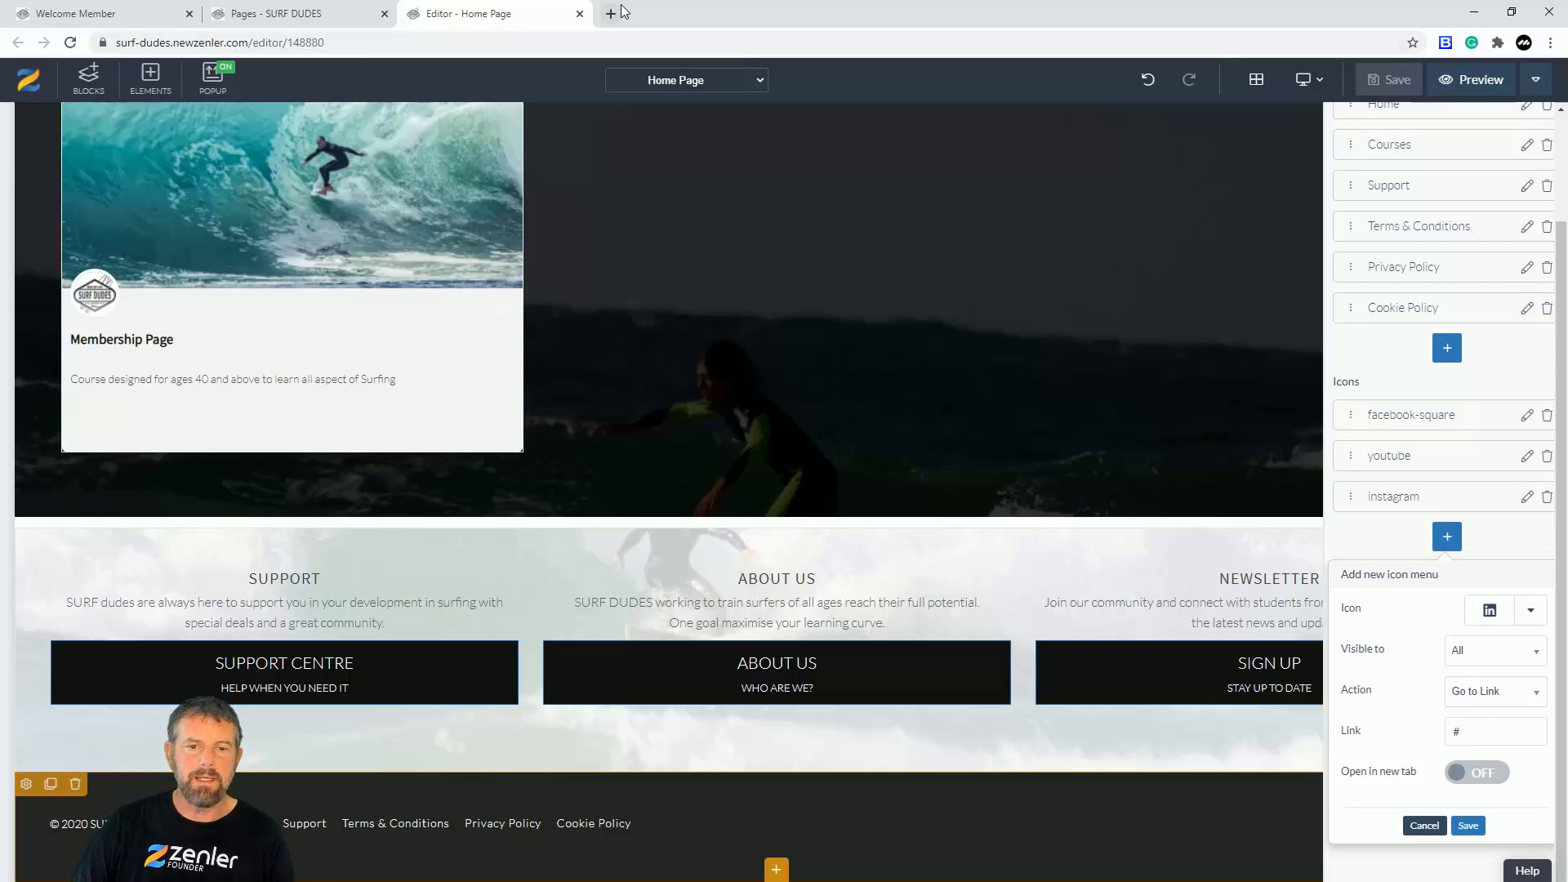
Step: Open google.com in a new browser tab and copy its address for the footer link
left_click(611, 14)
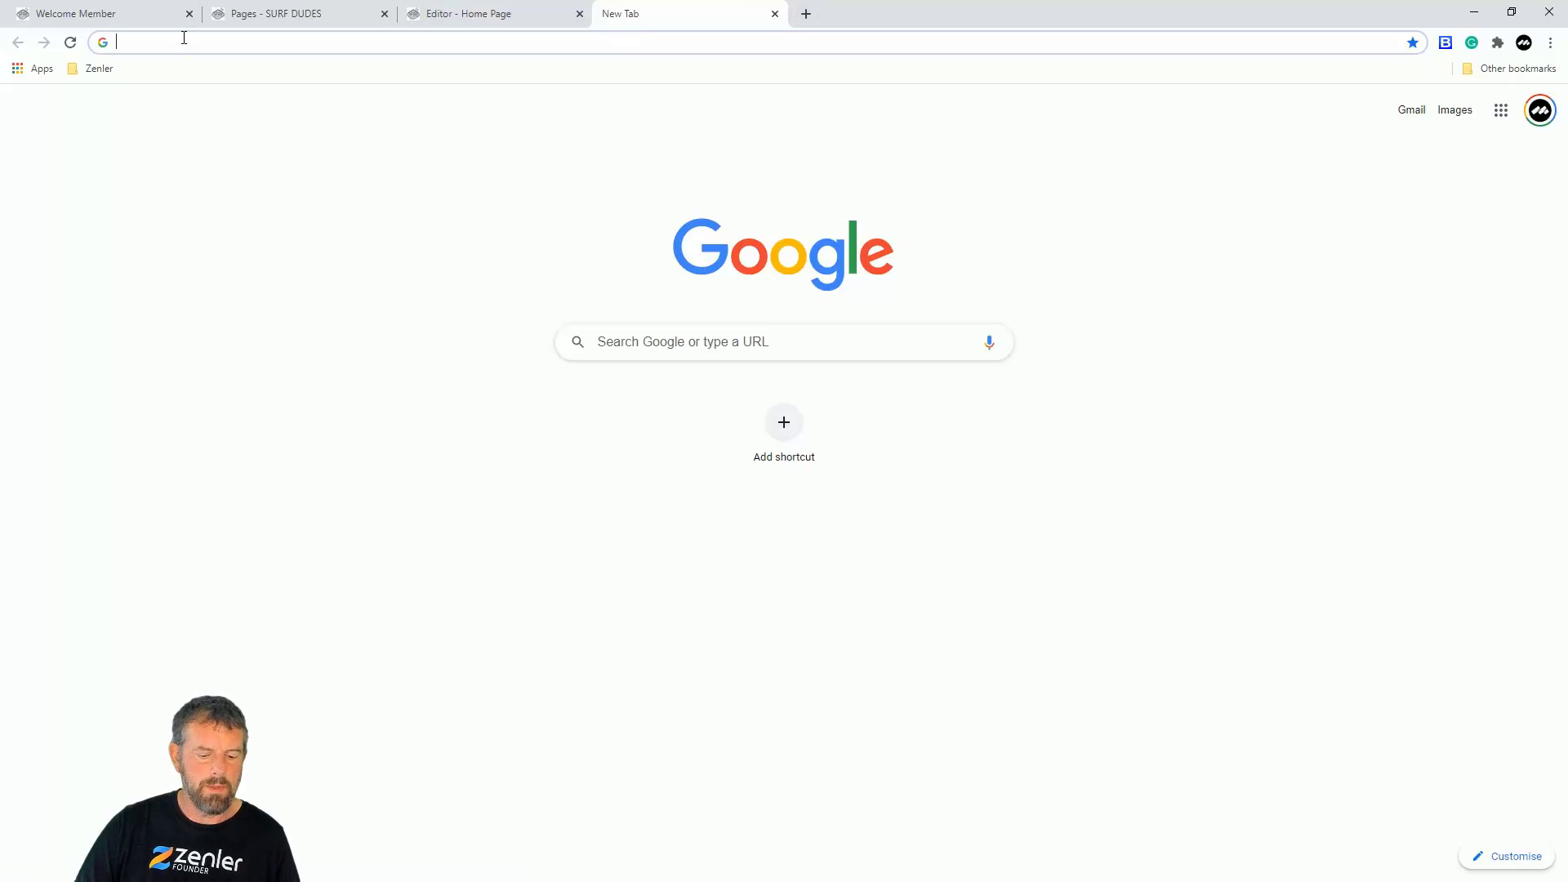
type("g")
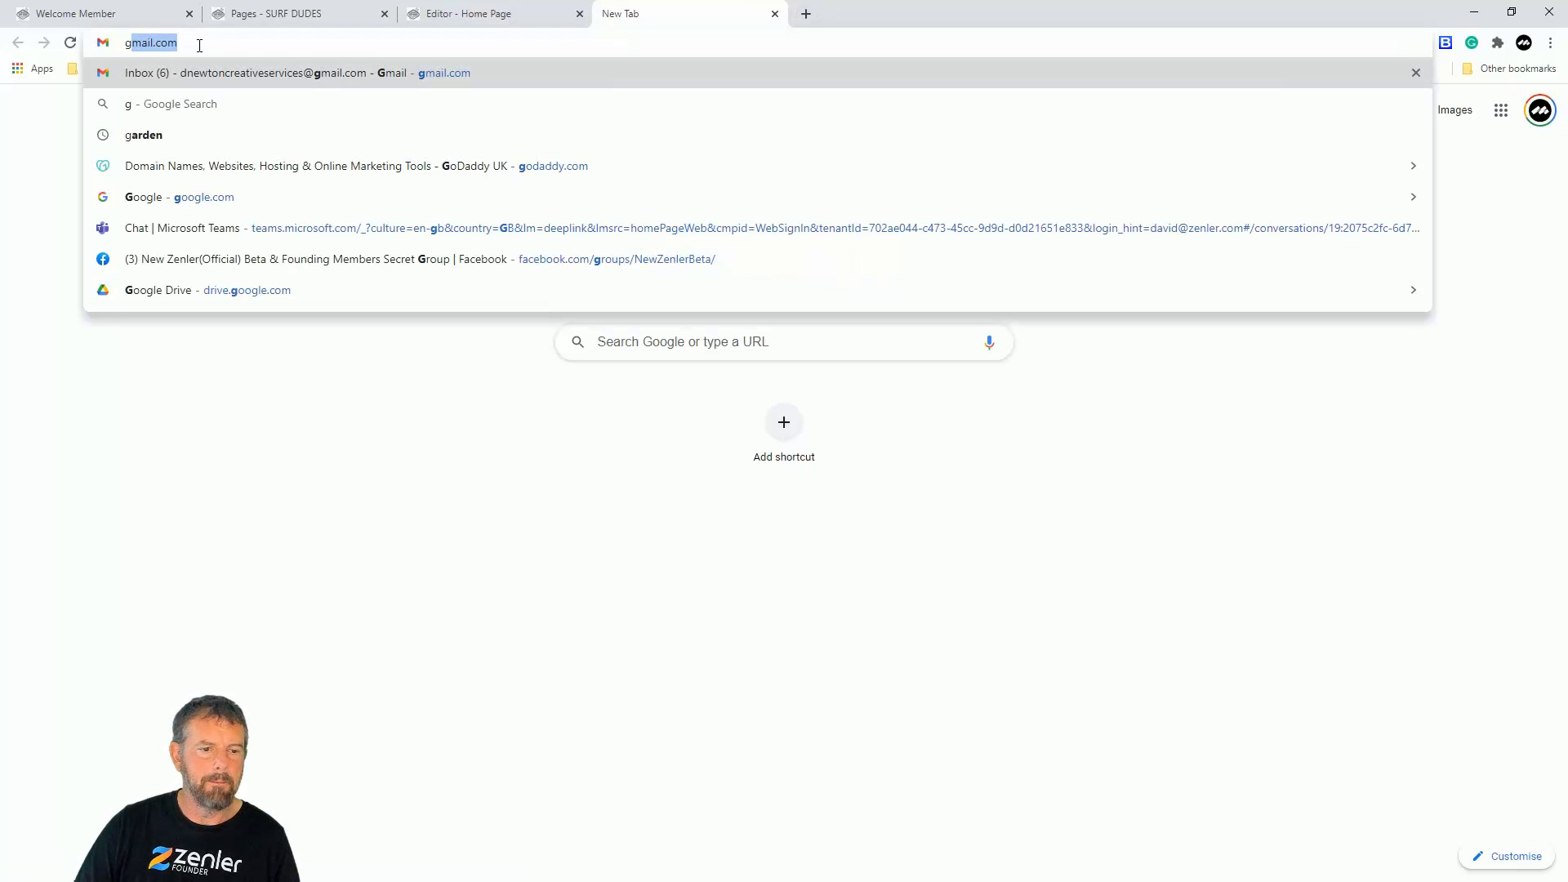
left_click(182, 200)
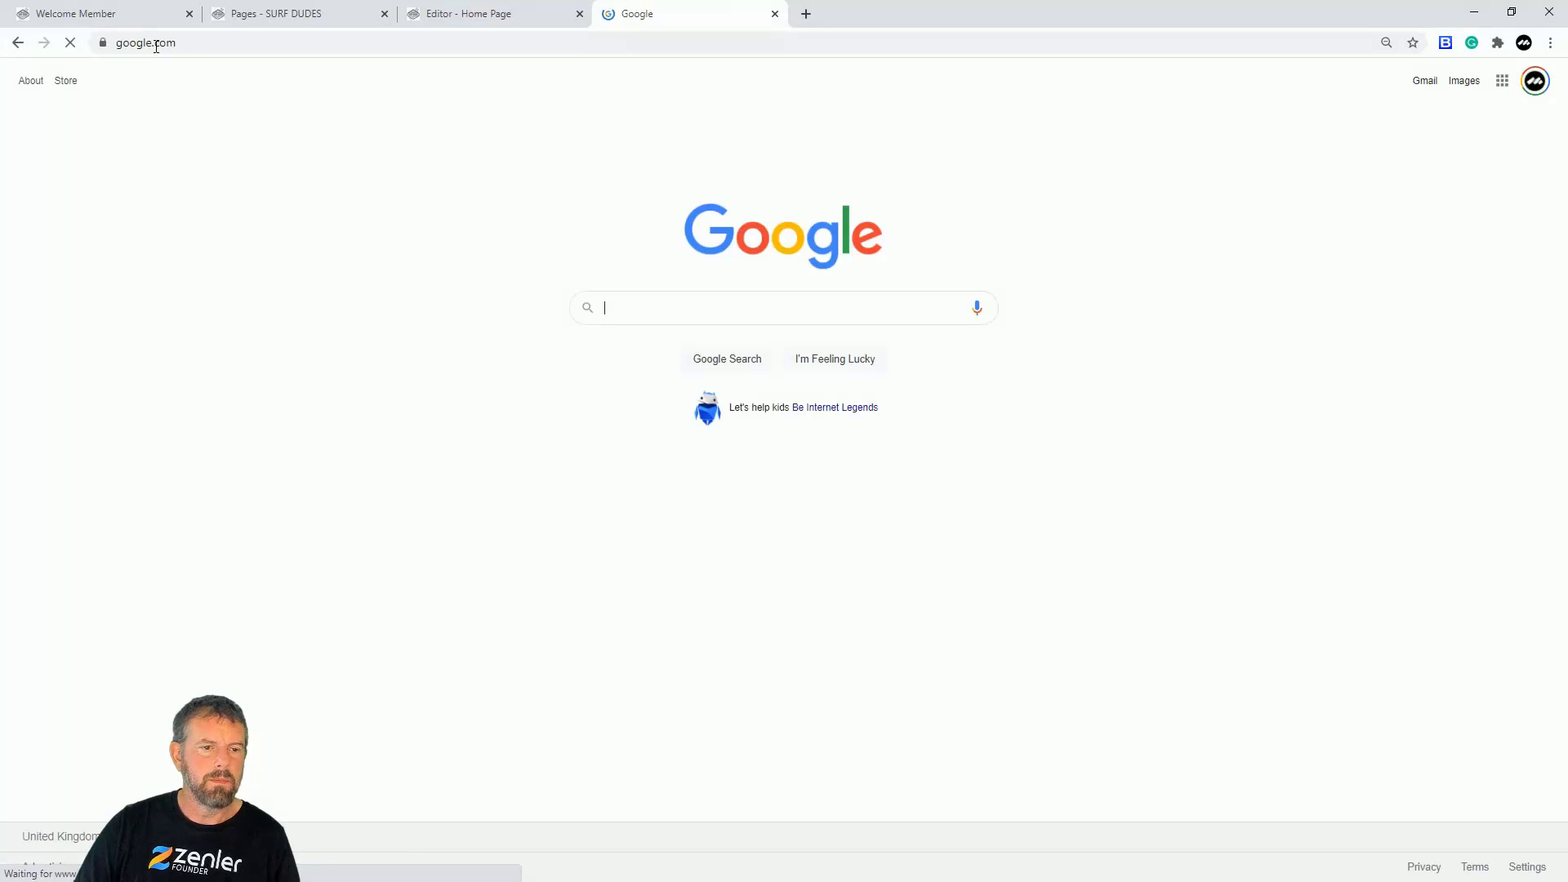
left_click(155, 43)
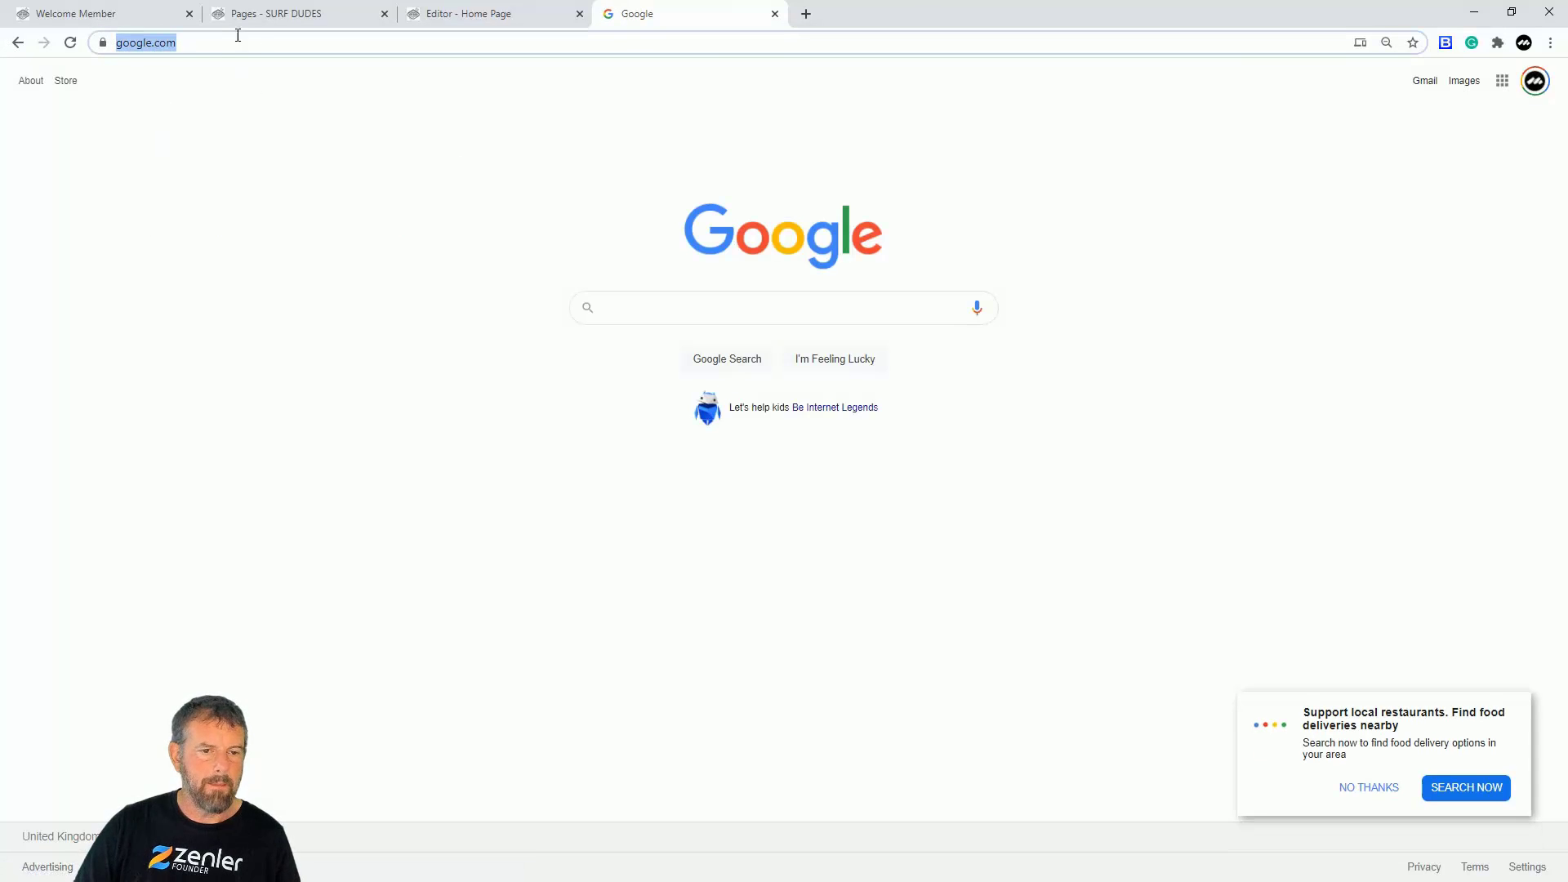
left_click(115, 17)
left_click(439, 16)
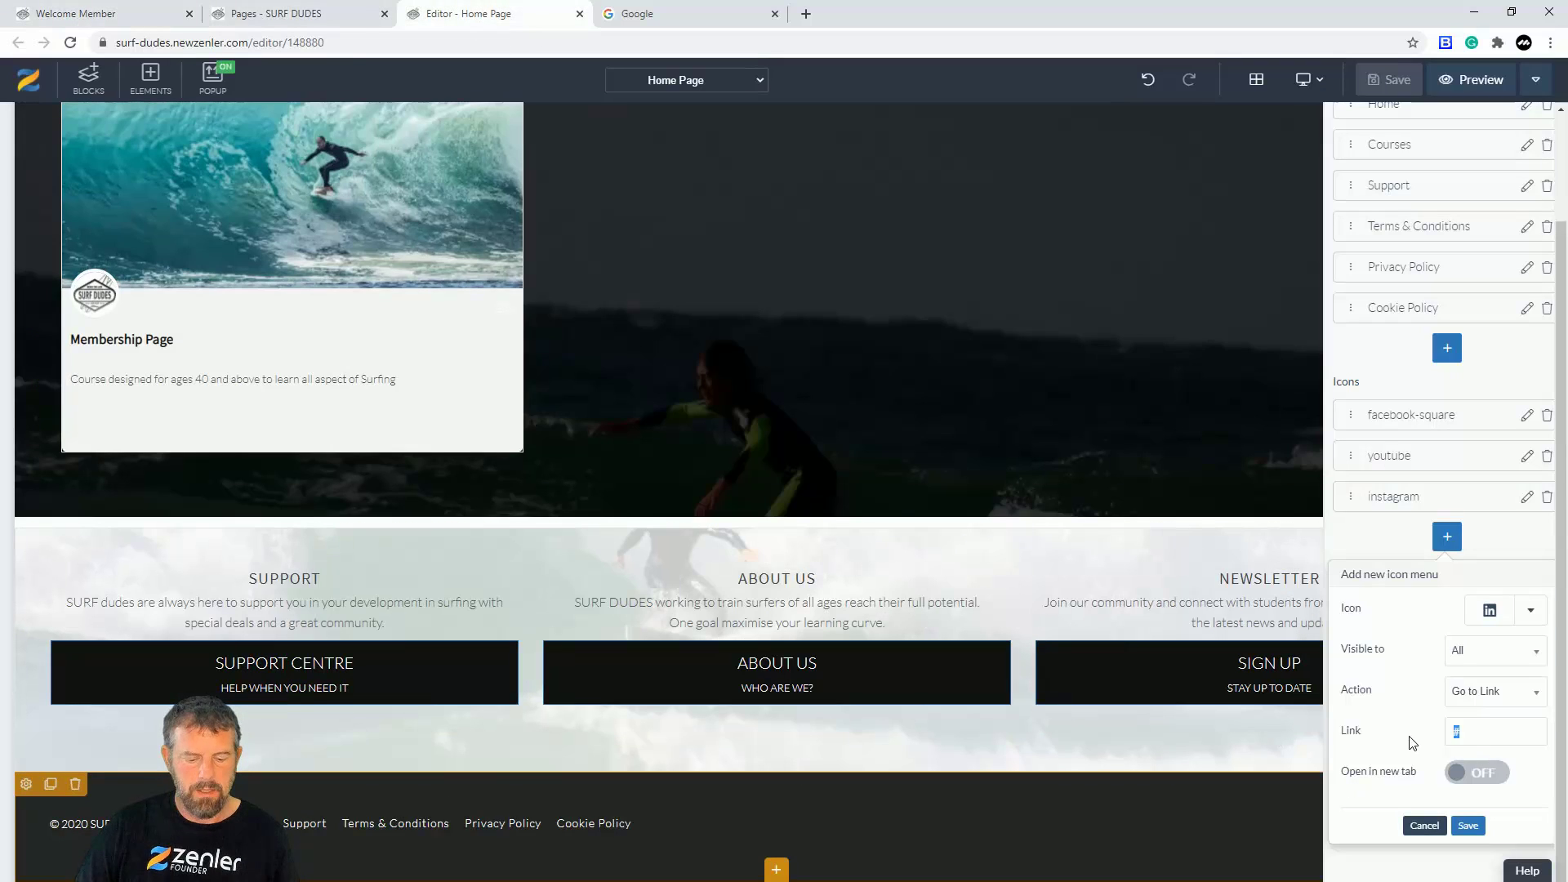
Step: Paste the Google address as the link, switch the icon to Google's G, and open in new tab
key("ctrl+v")
mouse_move(1497, 733)
left_mouse_down()
mouse_move(1441, 734)
mouse_move(1498, 733)
left_mouse_up()
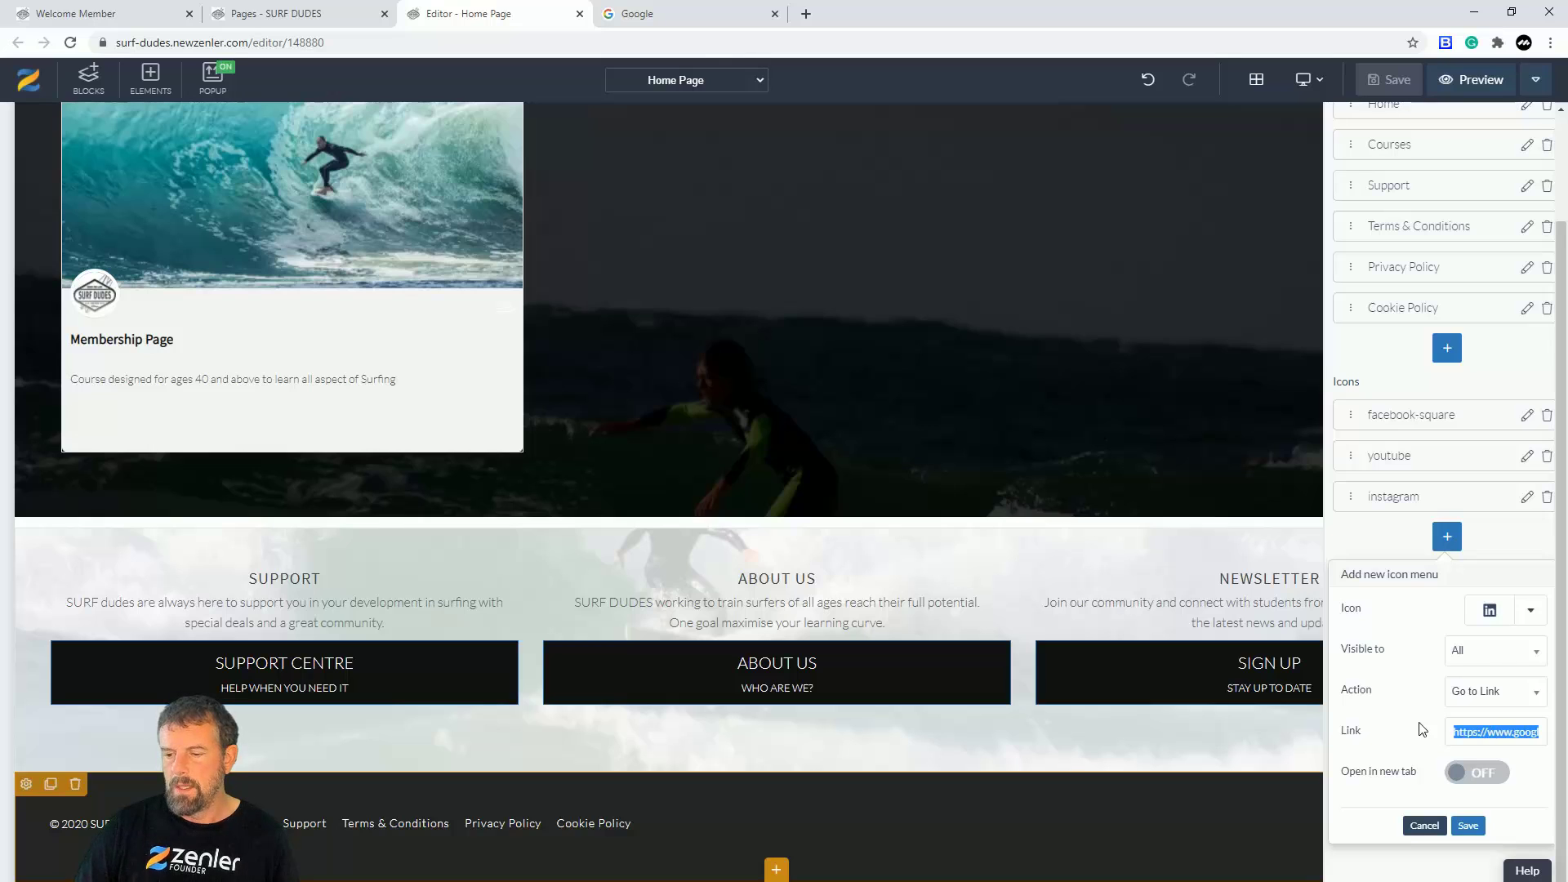
left_click(1531, 618)
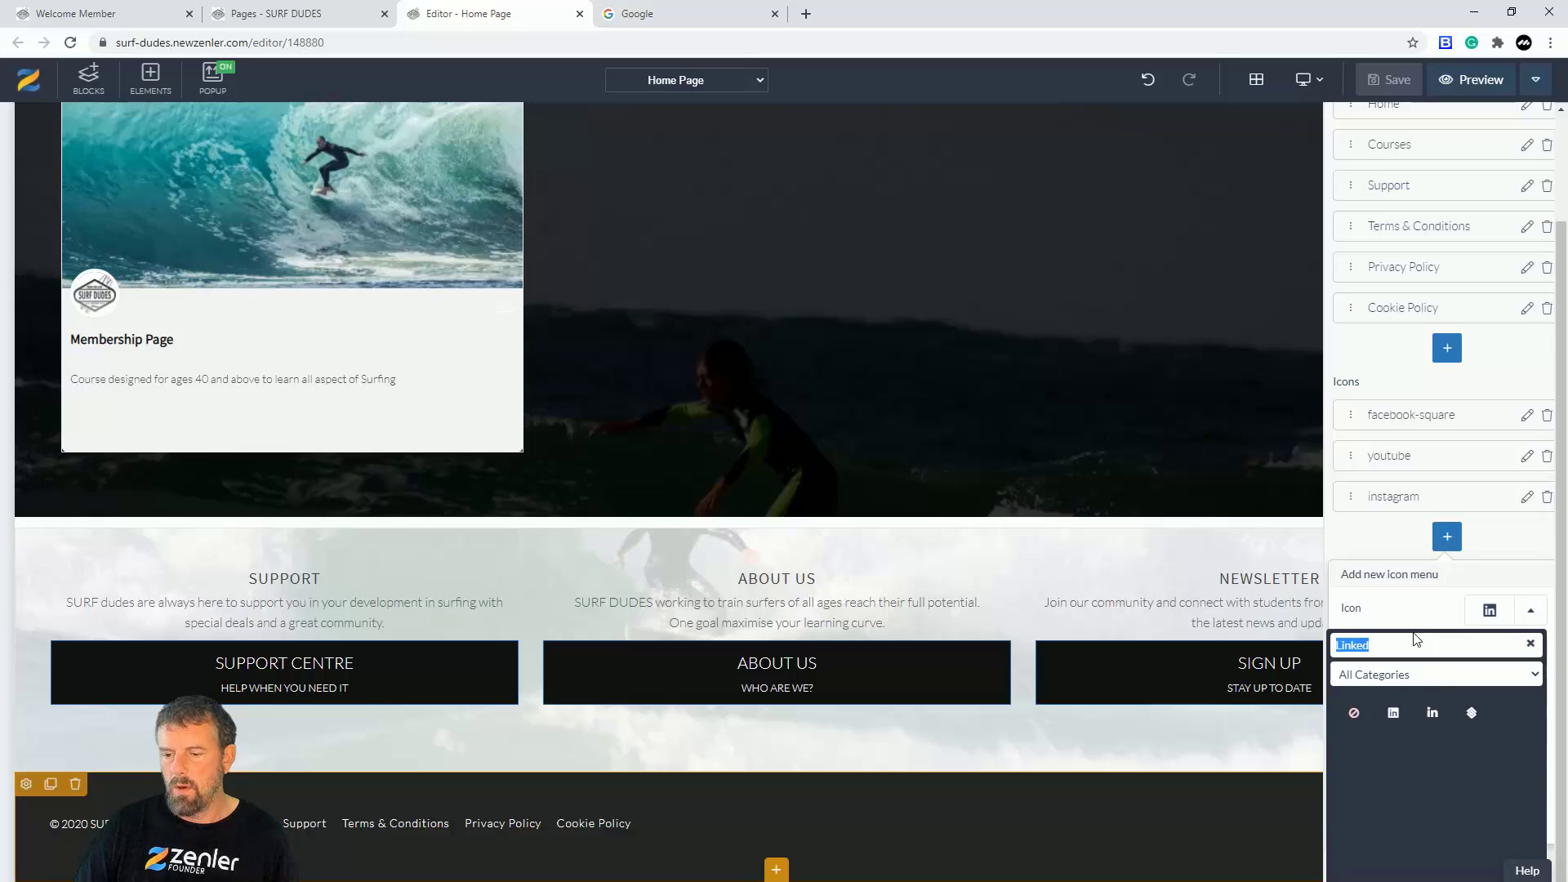
type("googl")
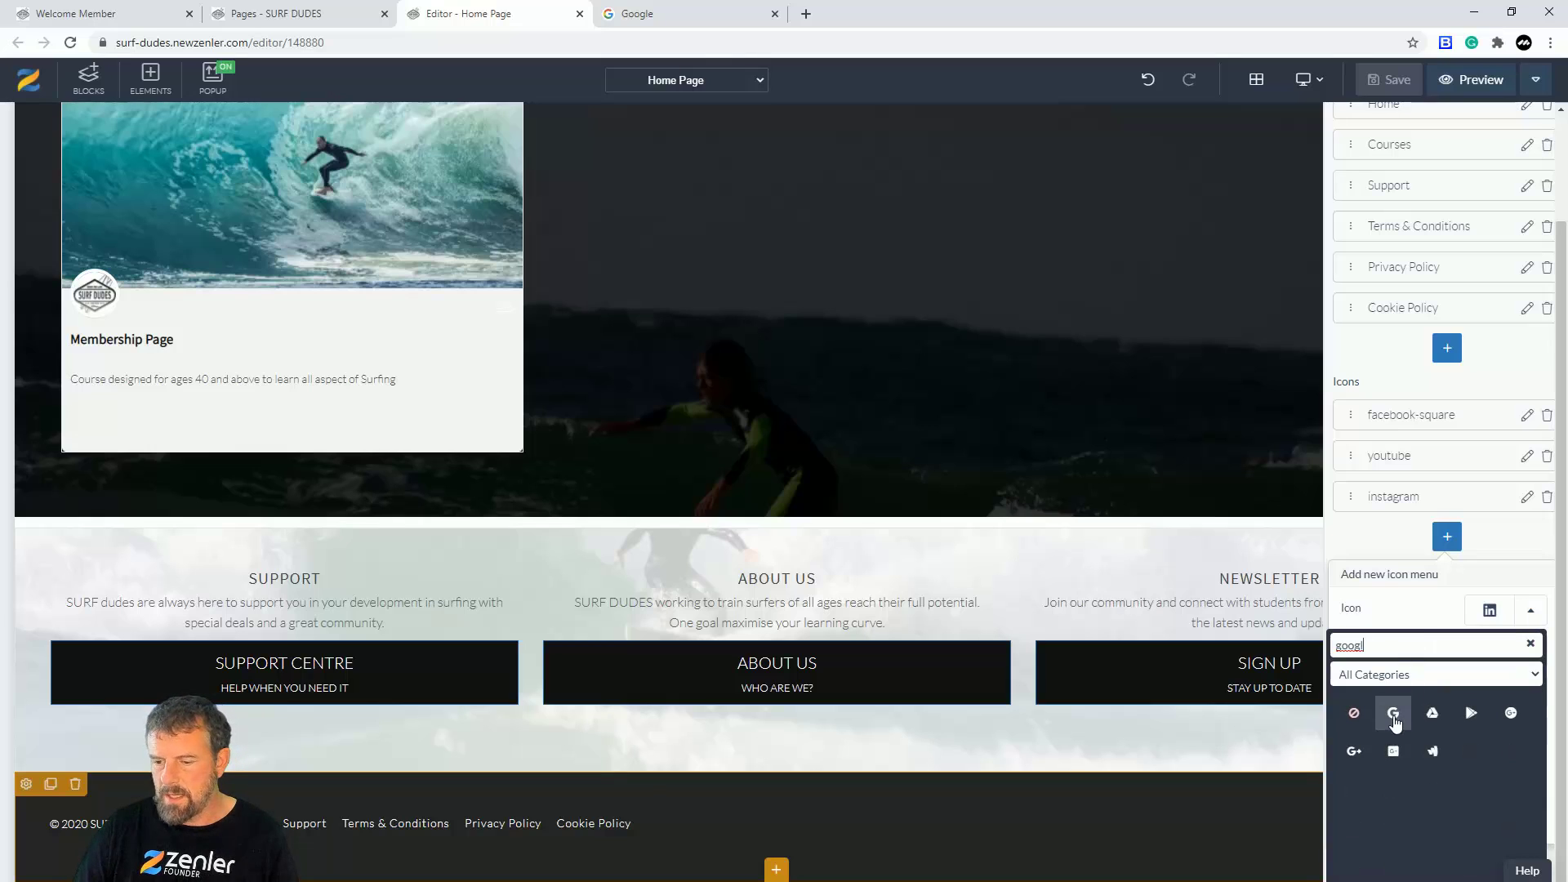
left_click(1394, 717)
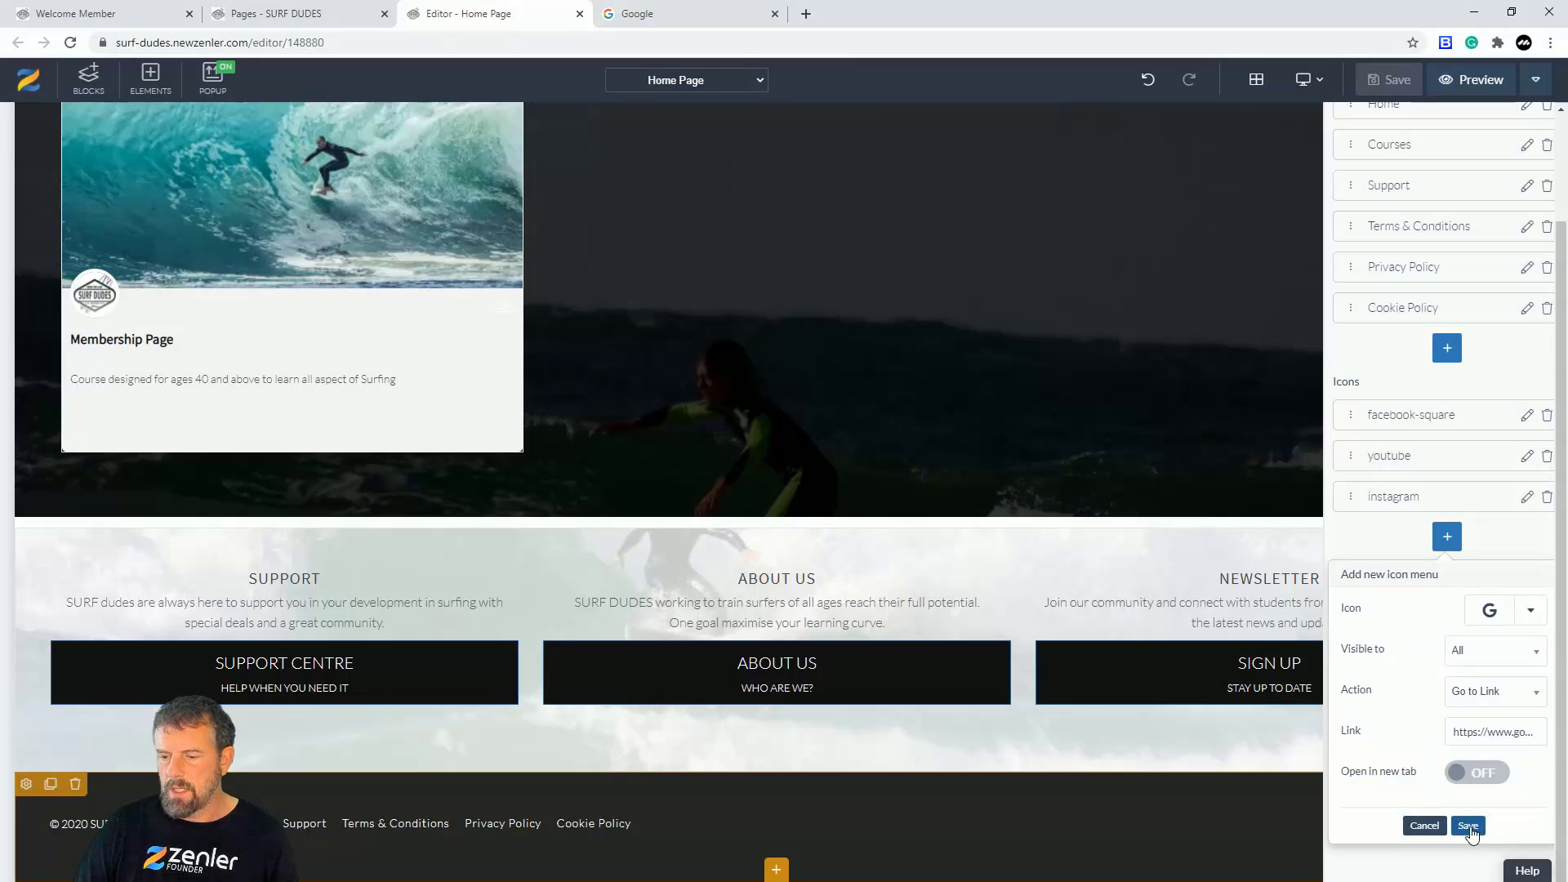
left_click(1485, 776)
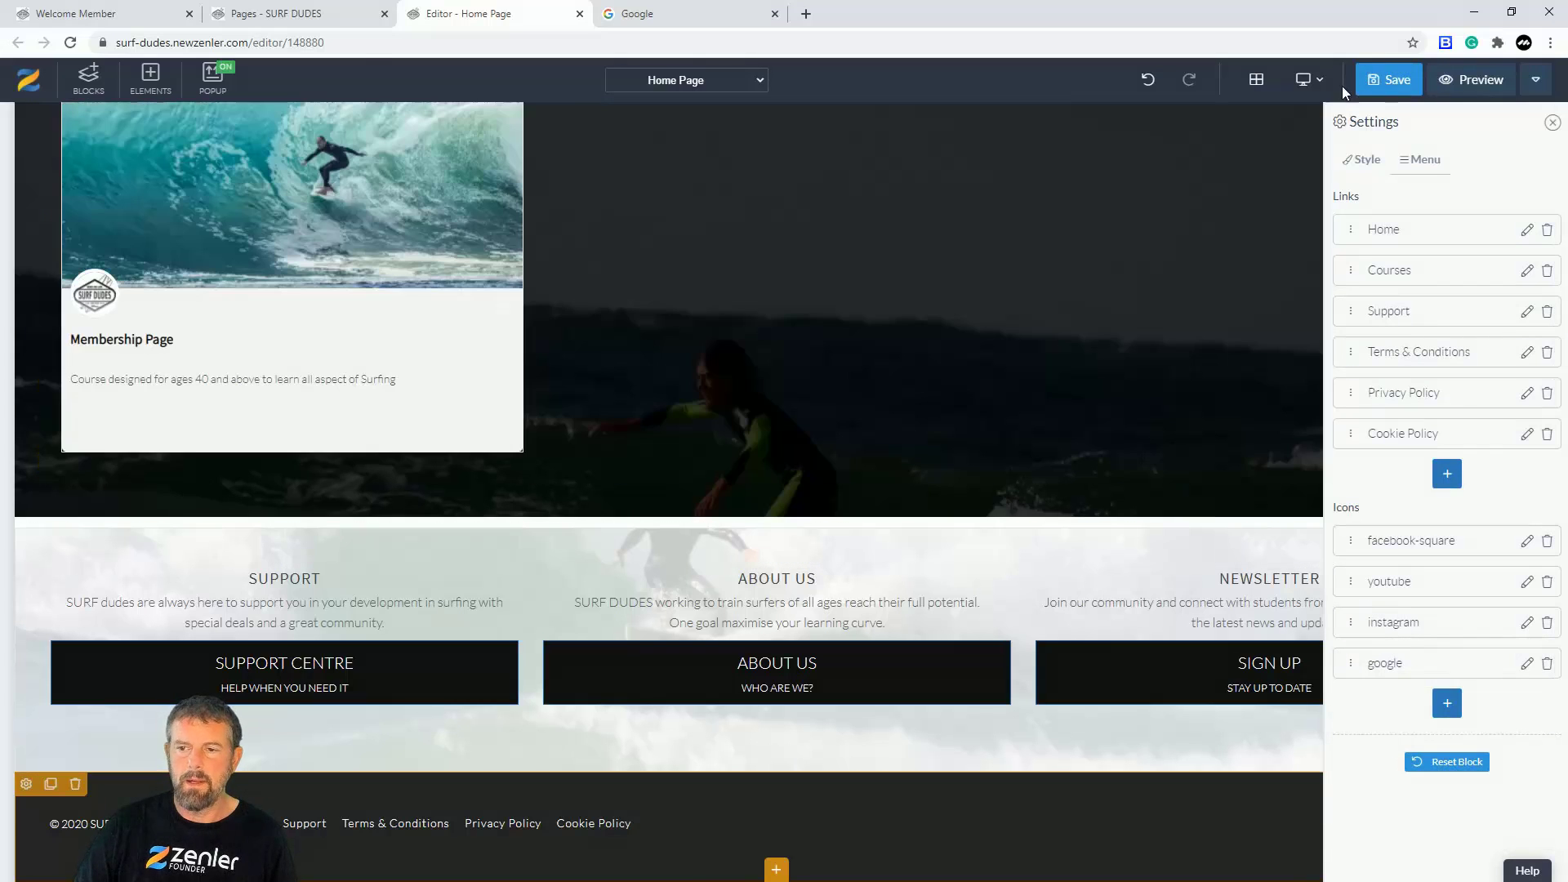
Step: Save the Home Page and reload the live Surf Dudes site to show the new footer icon
left_click(1381, 79)
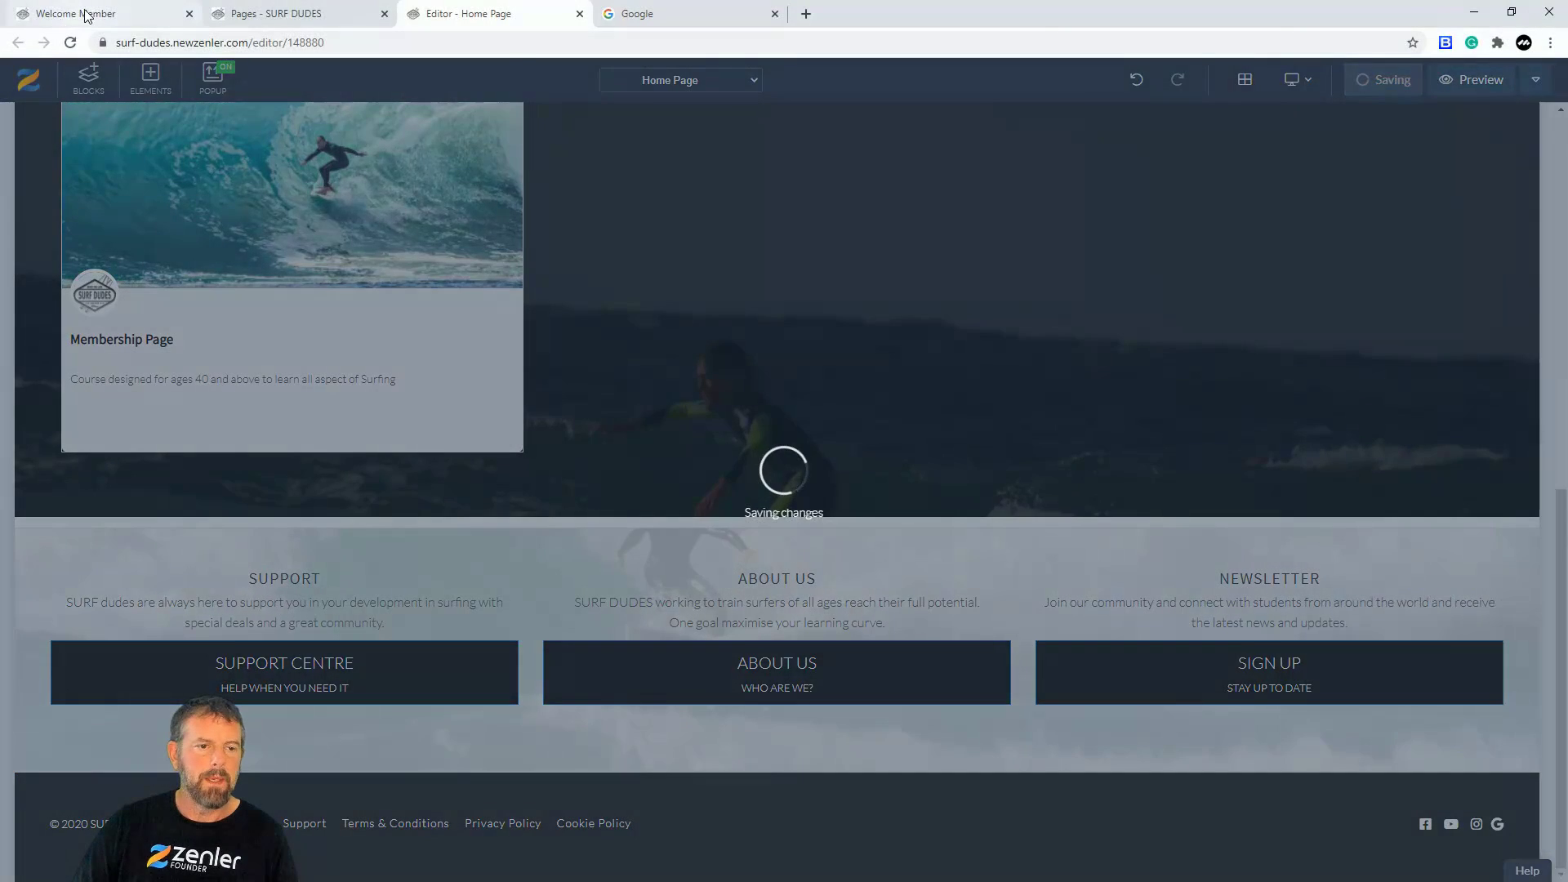
left_click(80, 13)
left_click(71, 42)
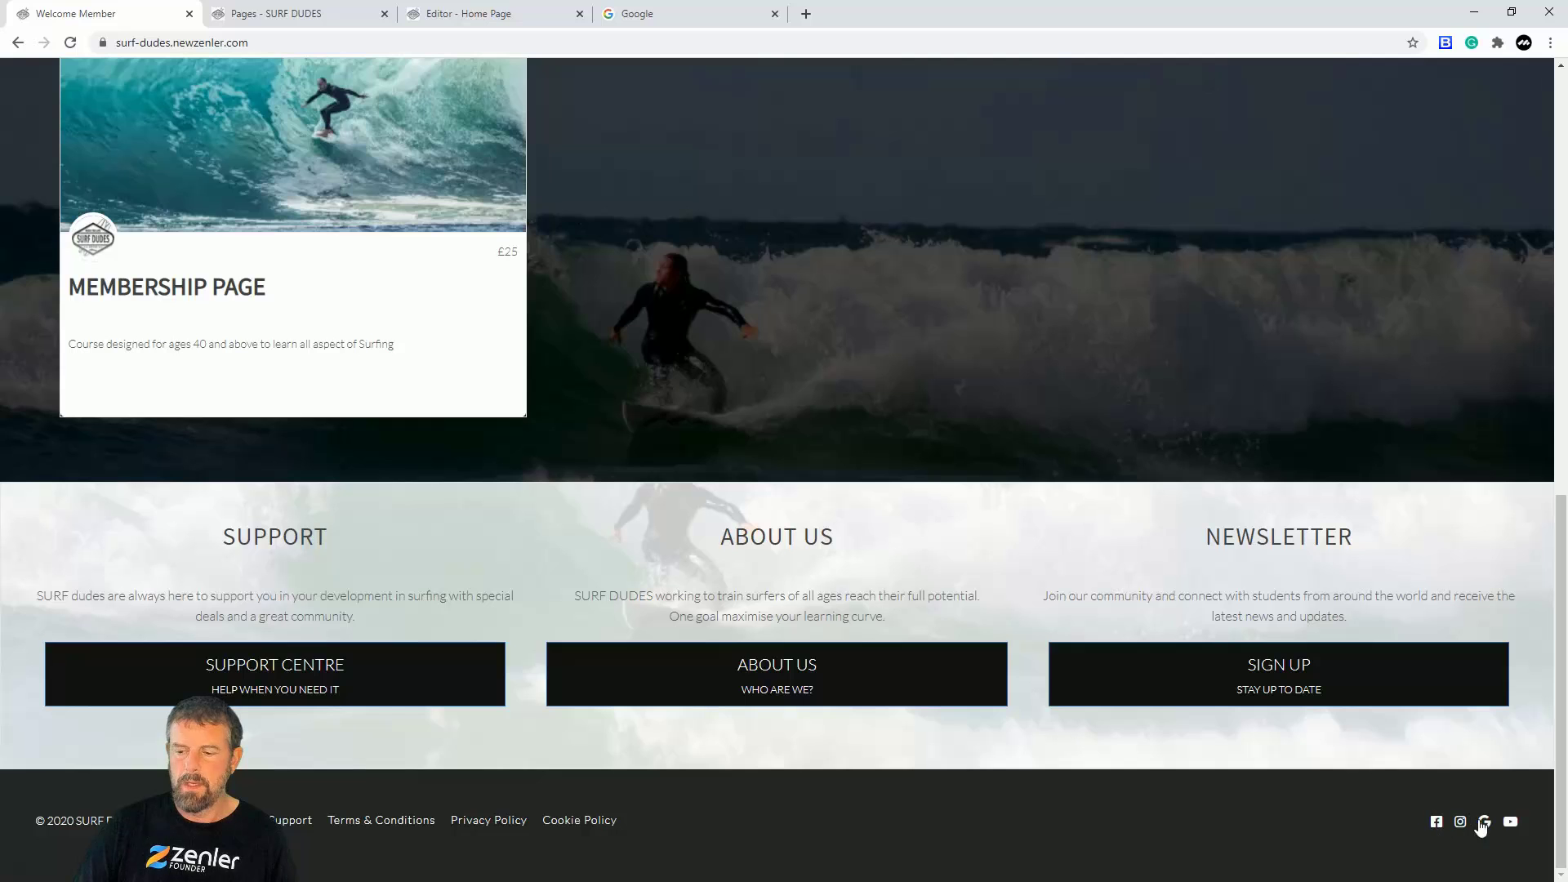
Step: Verify the footer's Google icon opens google.com alongside the Home Page editor
left_click(641, 15)
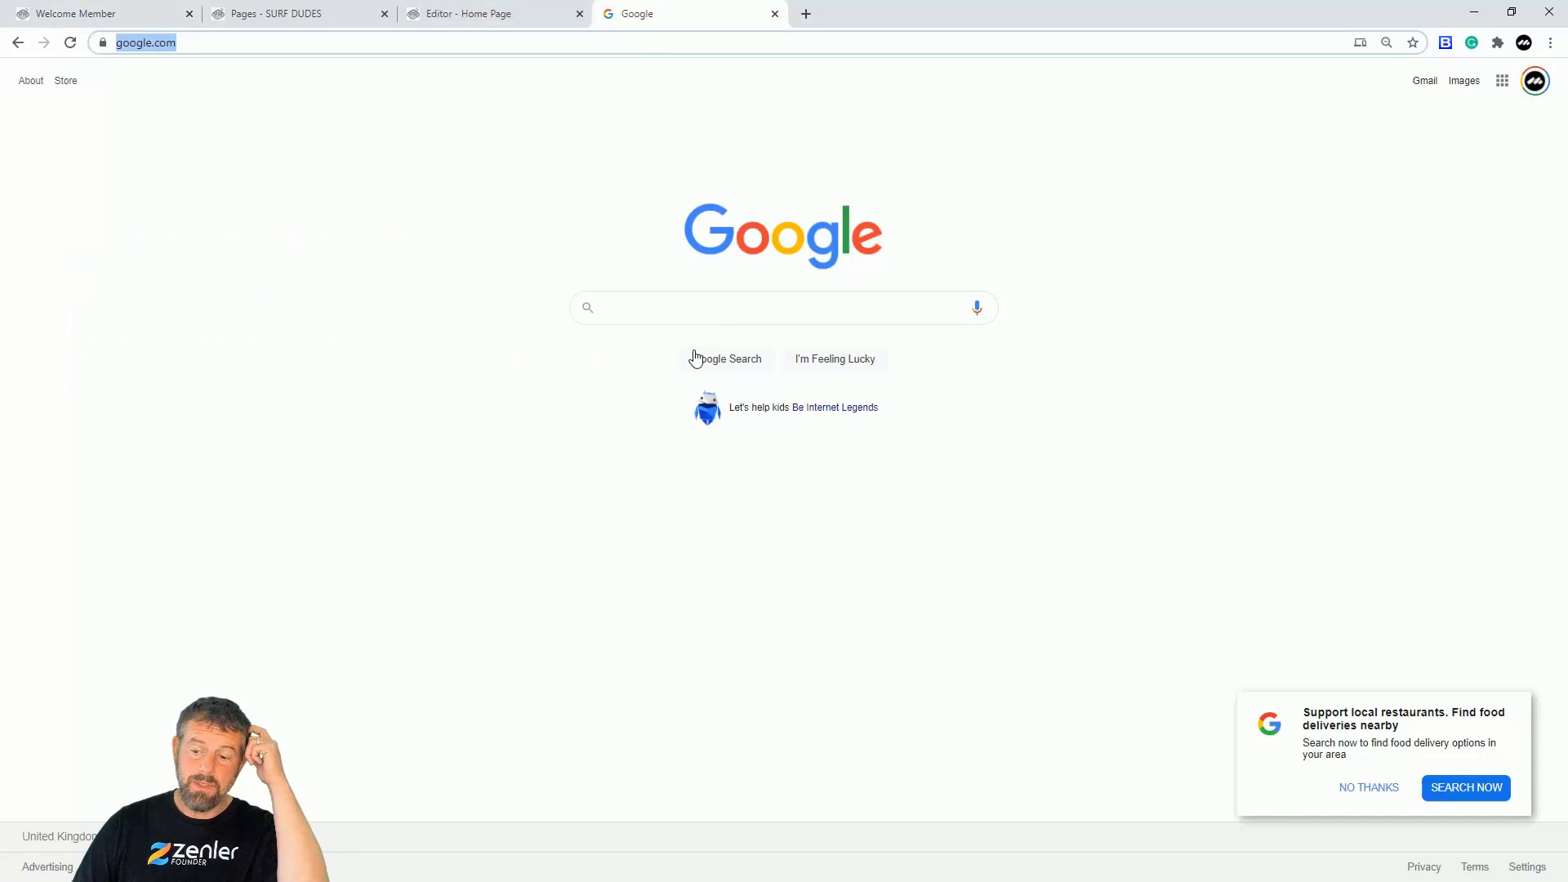
left_click(463, 14)
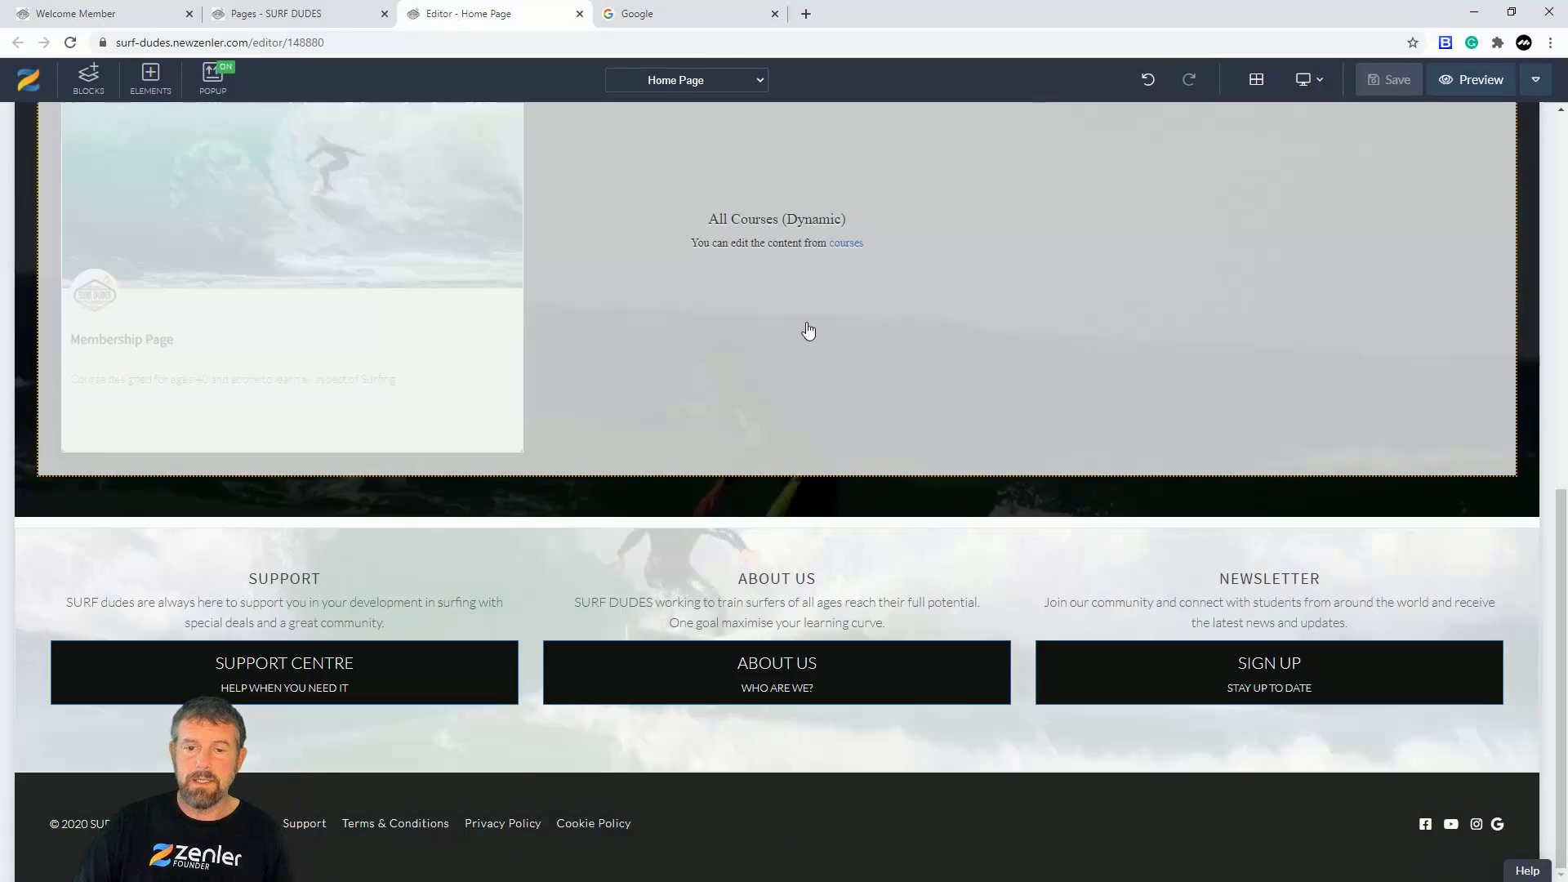
left_click(662, 14)
left_click(495, 15)
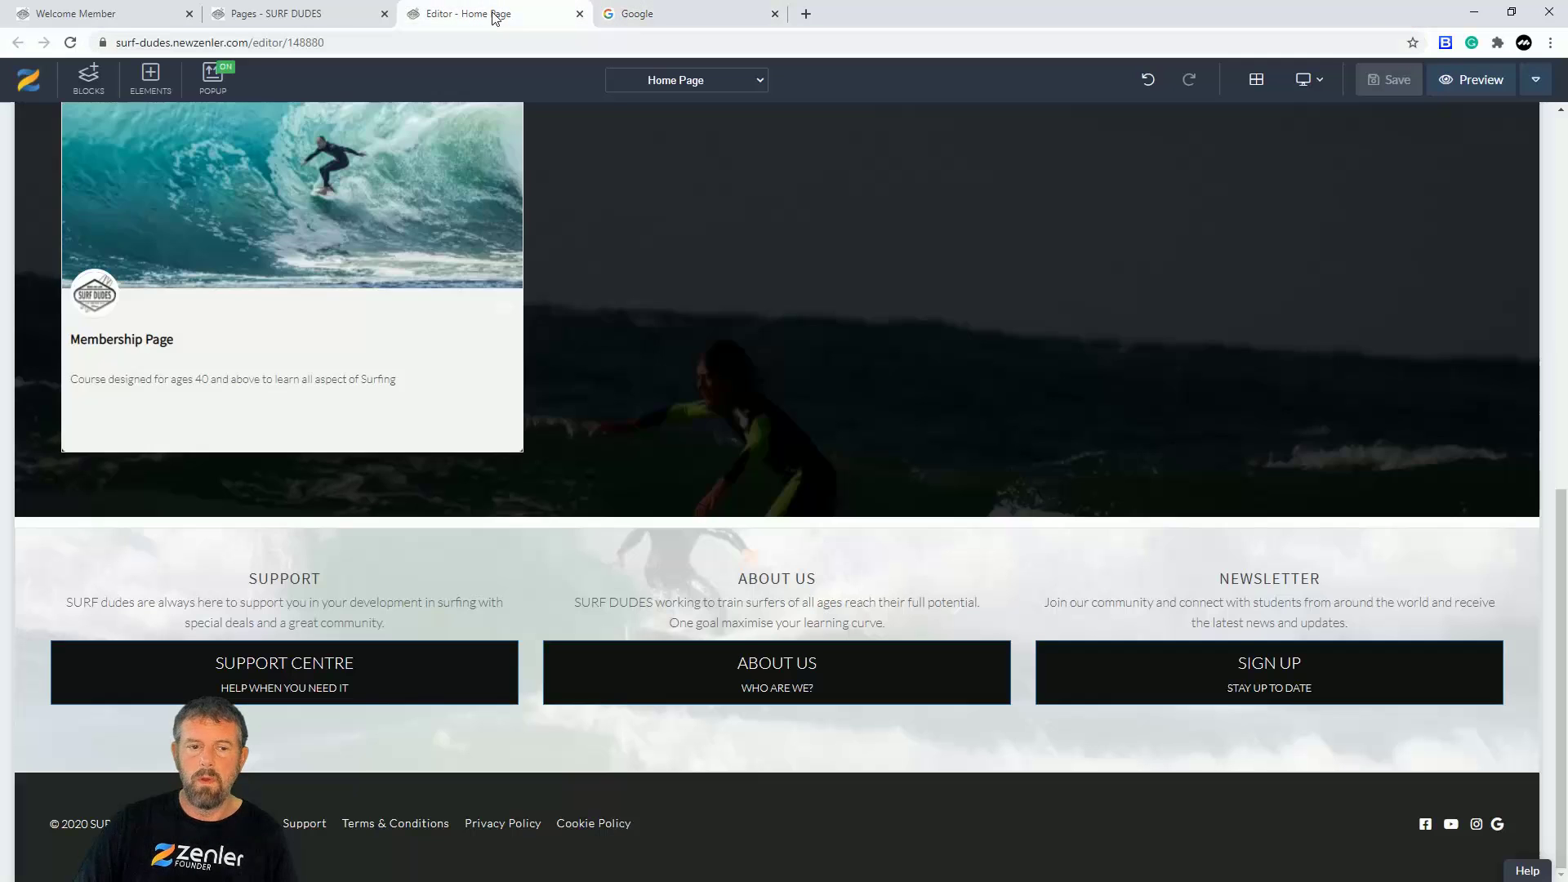